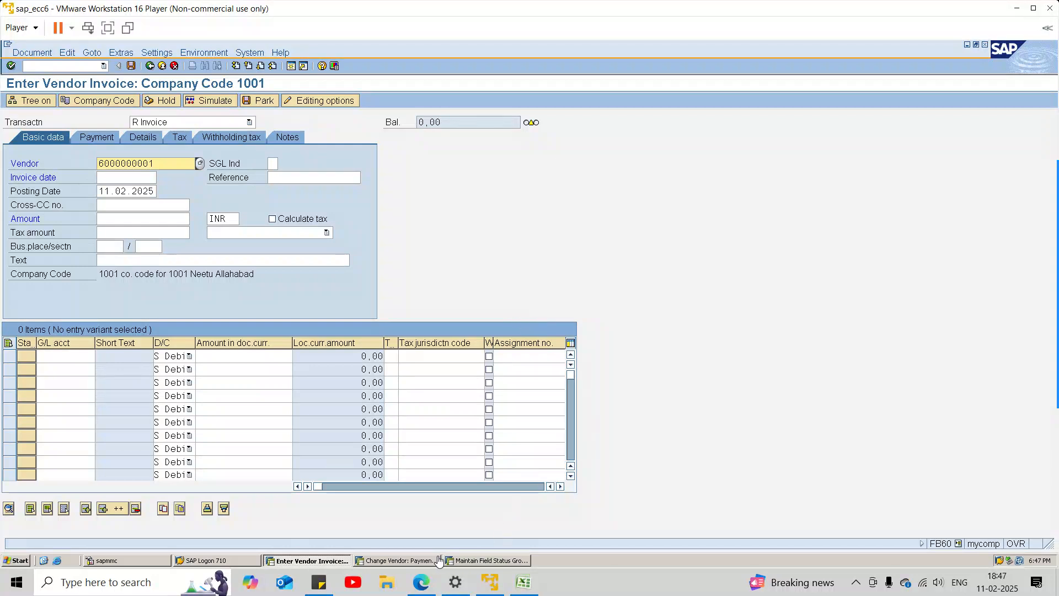
# Return to the field status groups overview and open G/L account maintenance (fs00) in a new session
pyautogui.click(485, 561)
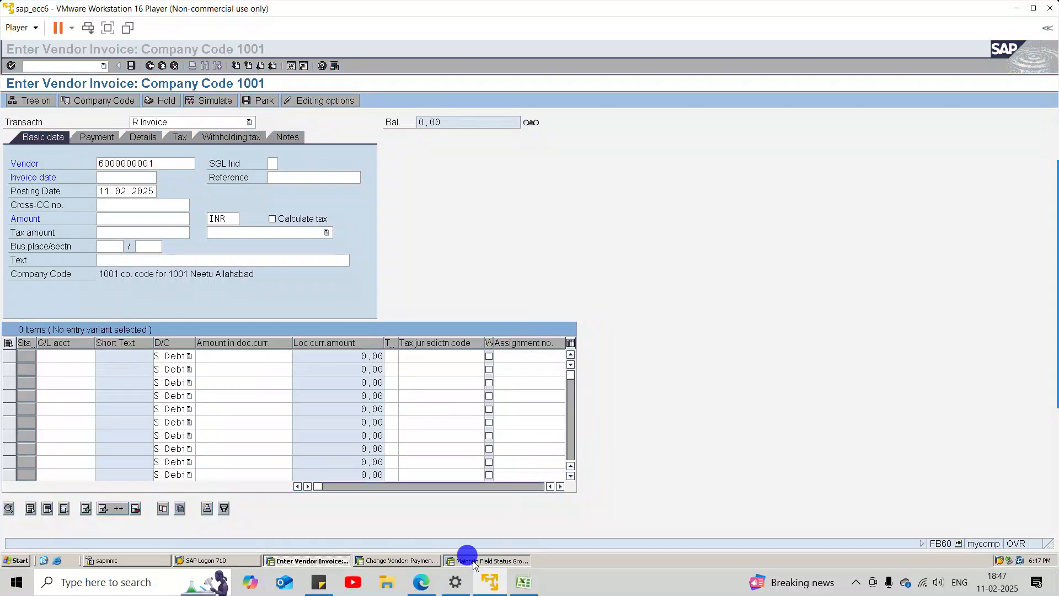
pyautogui.click(154, 66)
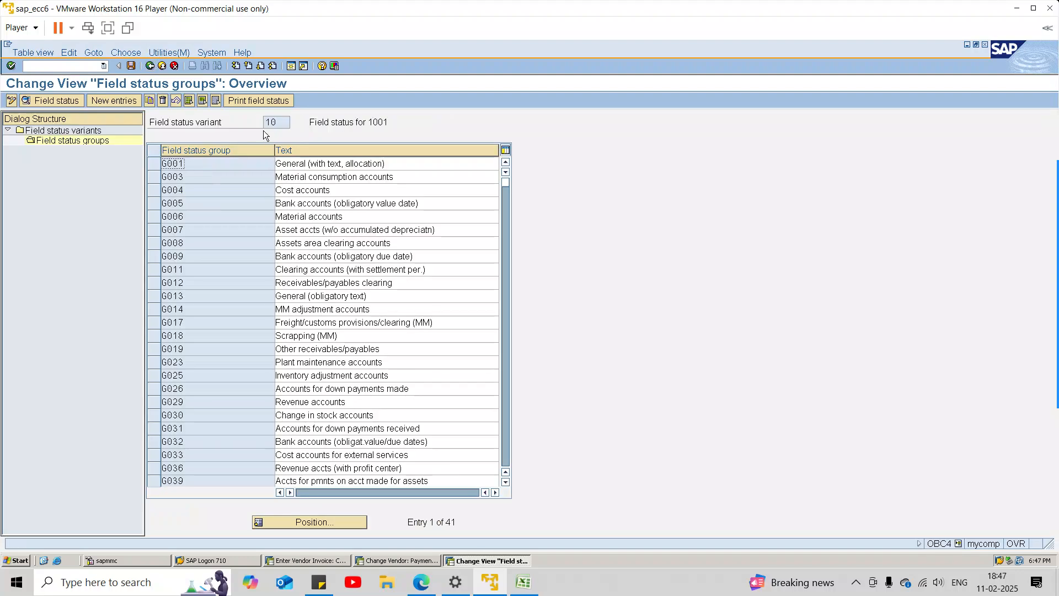
pyautogui.click(289, 66)
pyautogui.click(63, 65)
pyautogui.write('fs00')
pyautogui.press('Return')
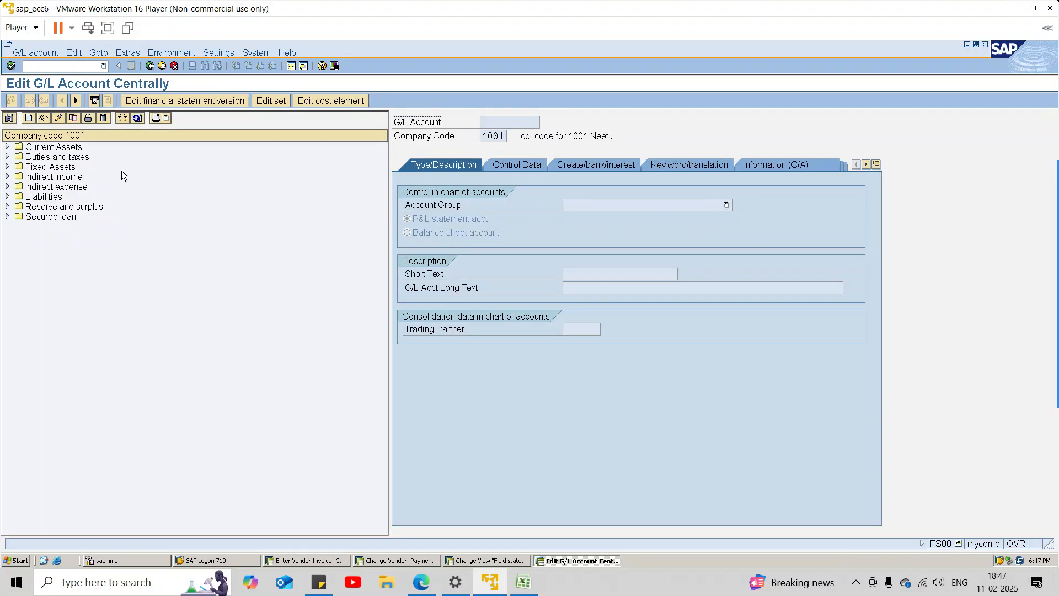
# Check the invoice's Text field, and display G/L account 3000 Purchase a/c from the Indirect expense group
pyautogui.click(307, 561)
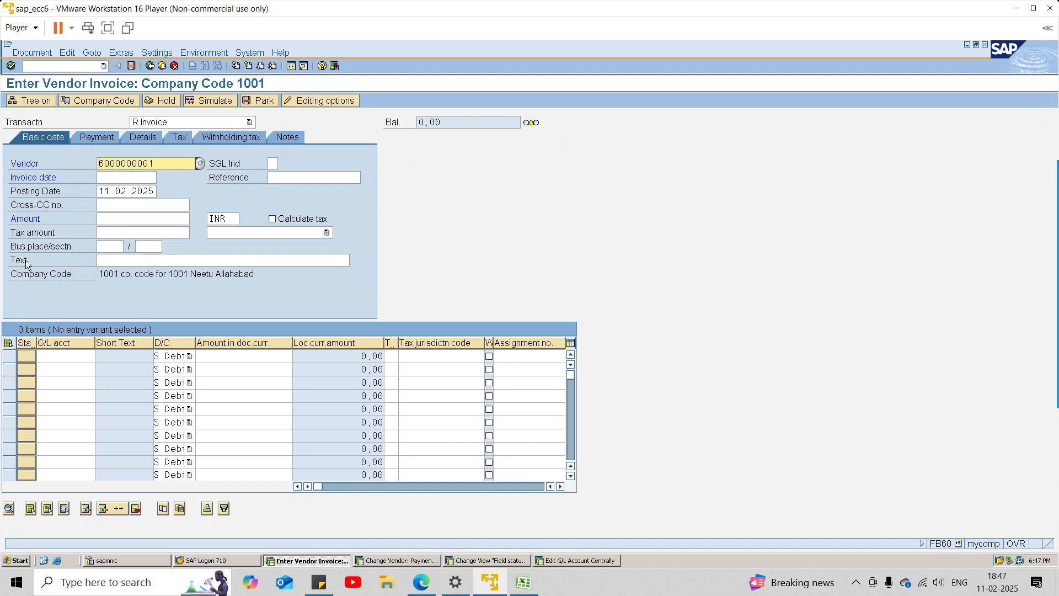
pyautogui.click(114, 260)
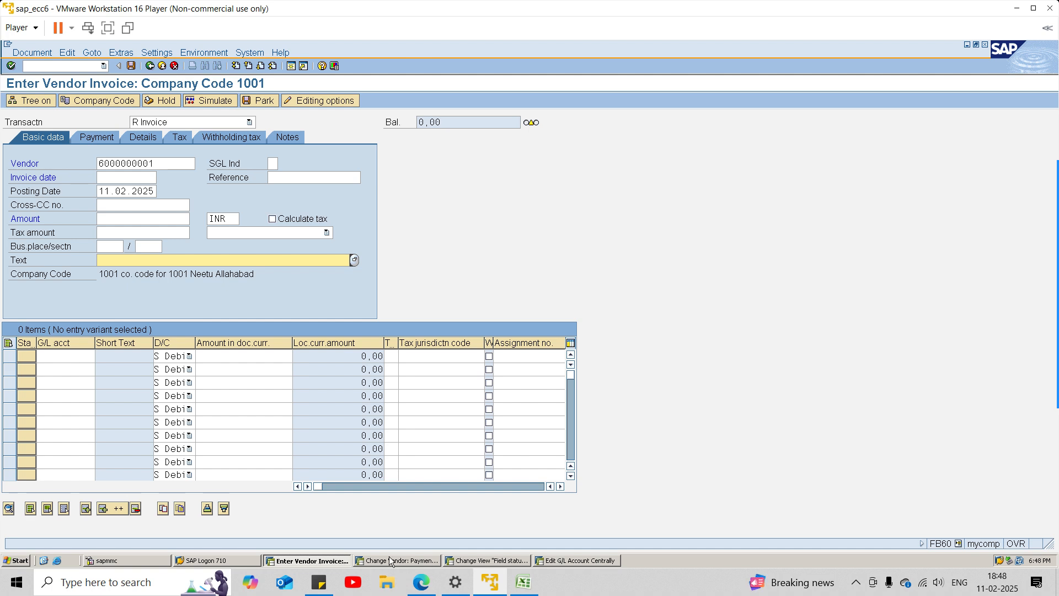
pyautogui.click(598, 561)
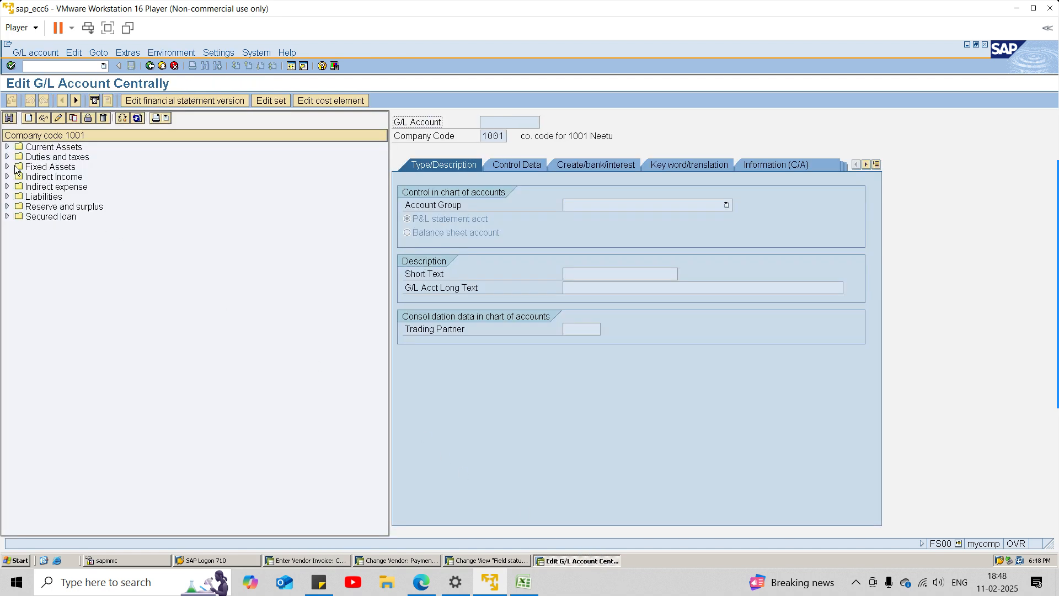
pyautogui.click(8, 197)
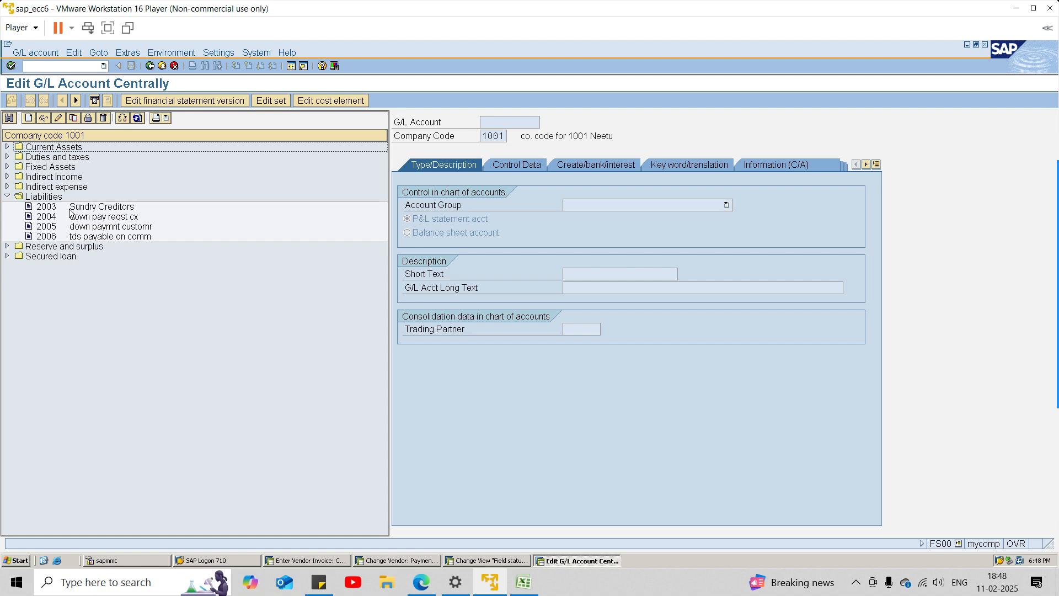
pyautogui.click(1043, 237)
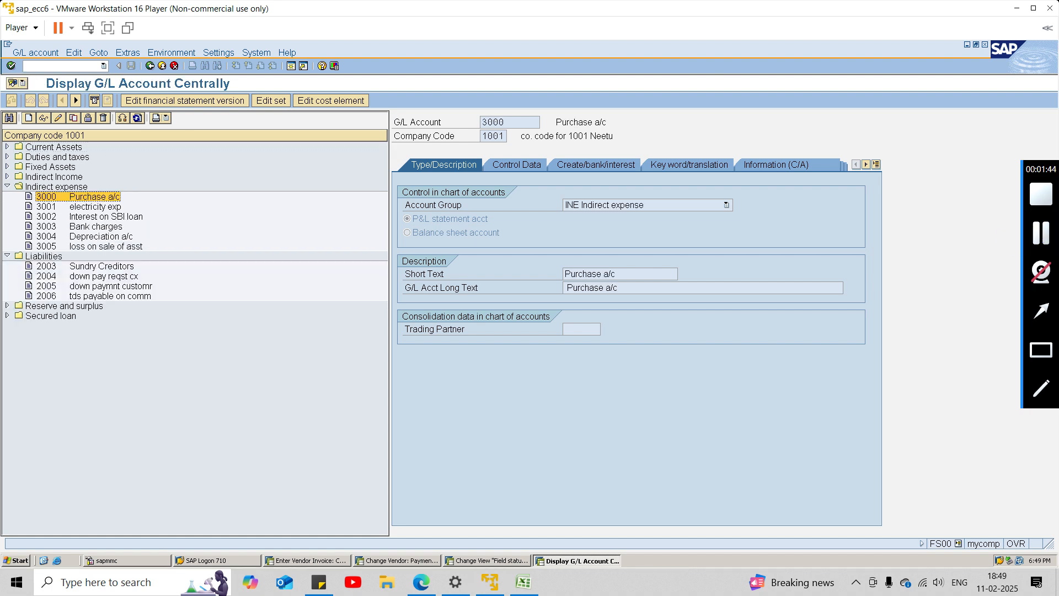
# Review the open vendor and invoice sessions, and view the field status group assigned to purchase account 3000
pyautogui.click(383, 563)
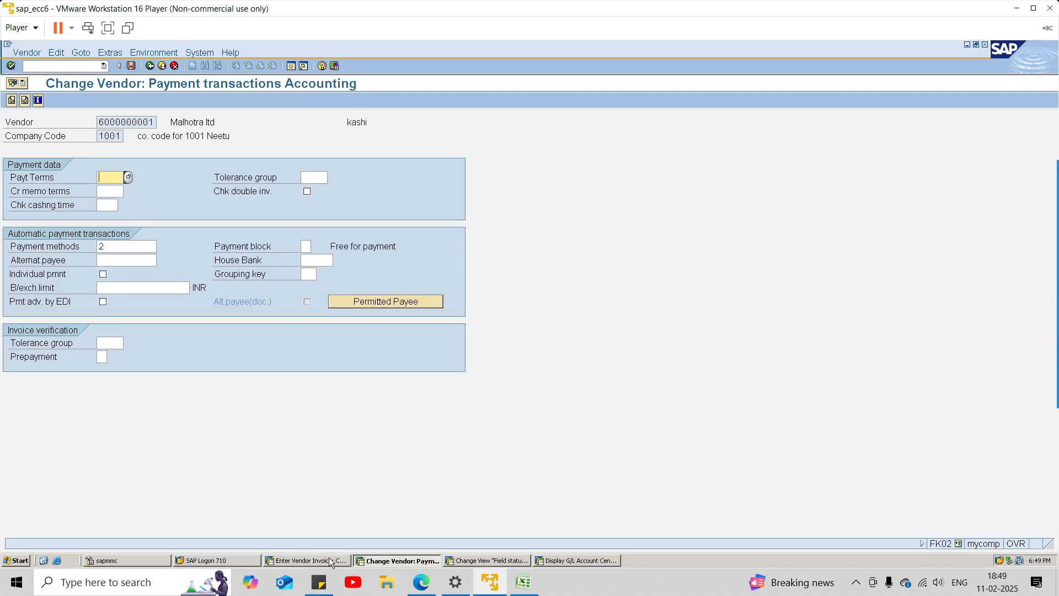
pyautogui.click(306, 559)
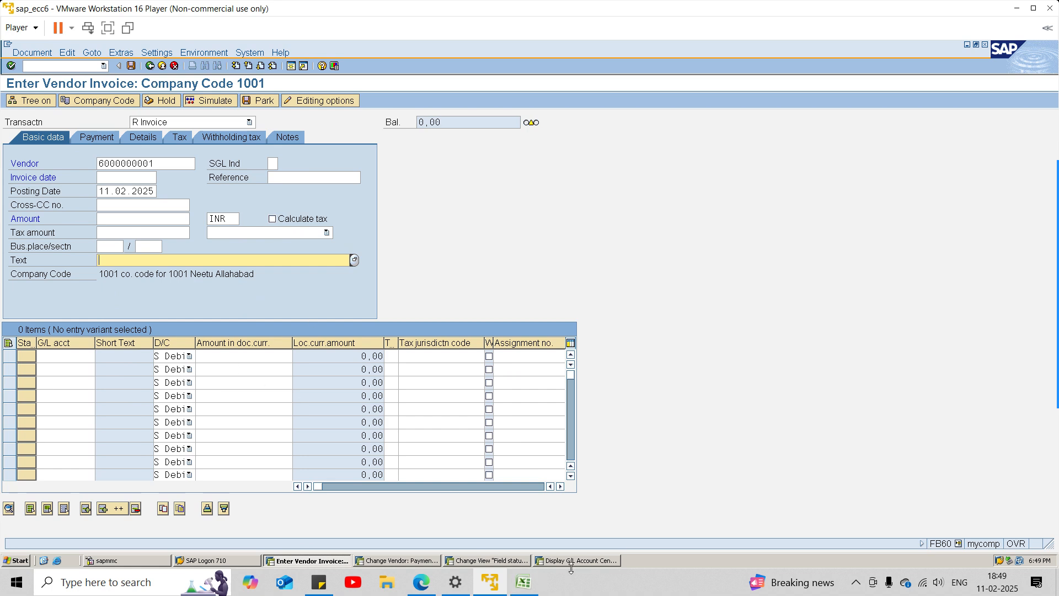
pyautogui.click(486, 560)
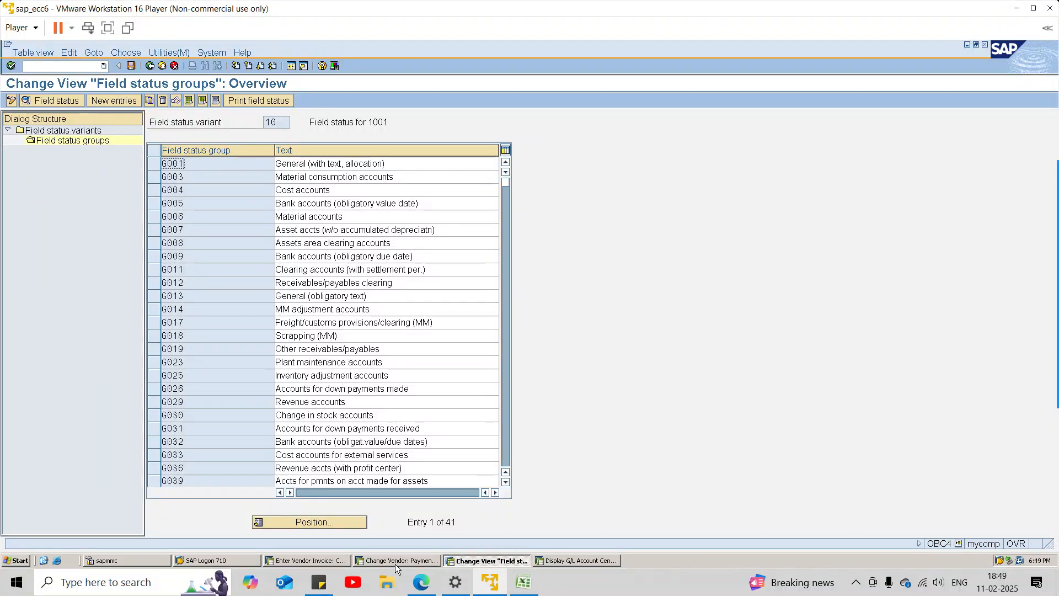
pyautogui.click(554, 561)
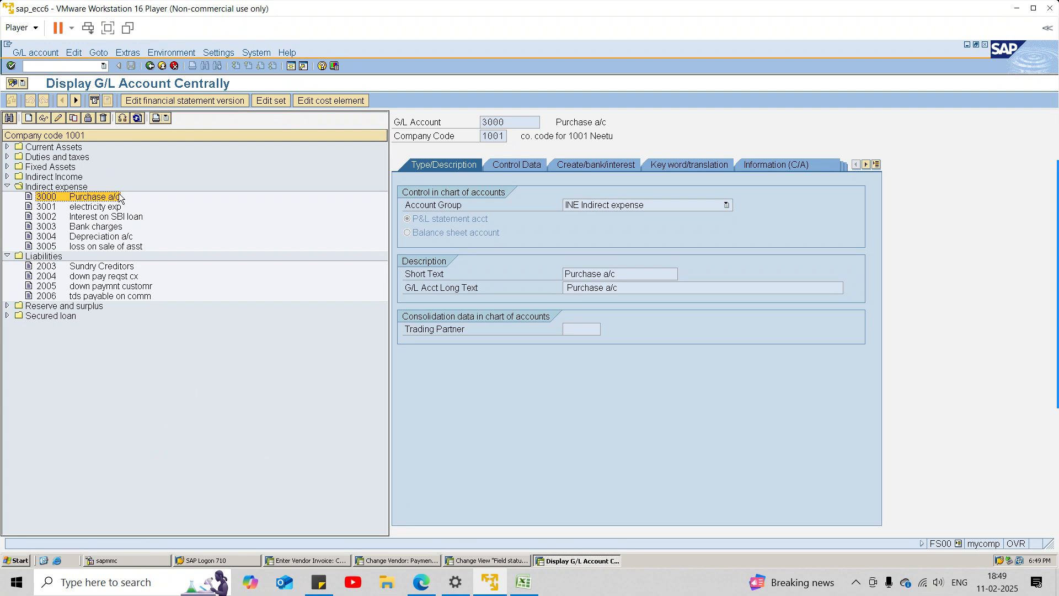
pyautogui.click(571, 165)
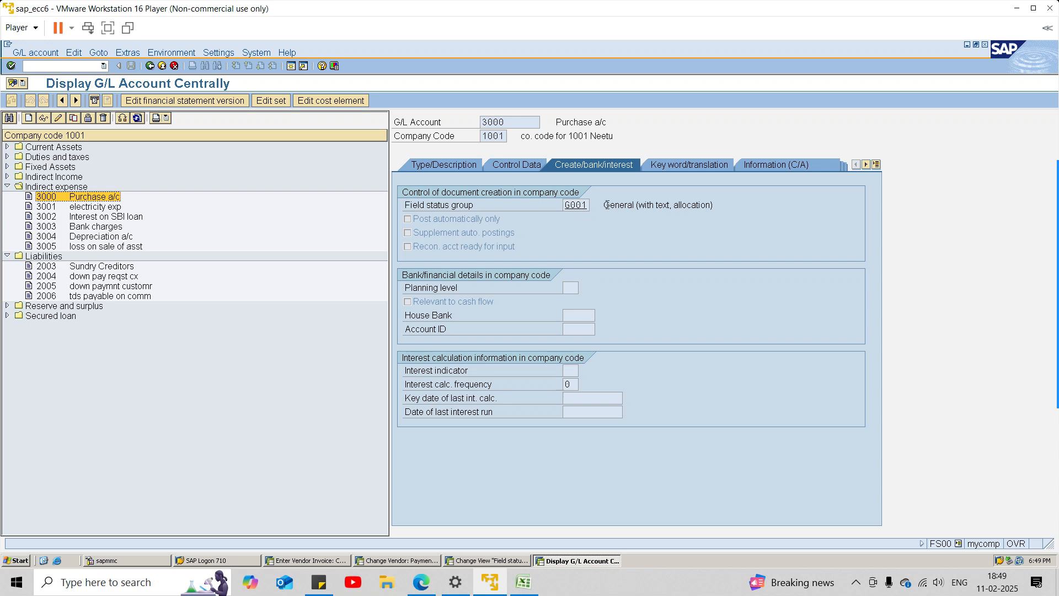
# Make Text a required entry in the general data of field status group G001 and save it
pyautogui.click(485, 560)
pyautogui.doubleClick(291, 162)
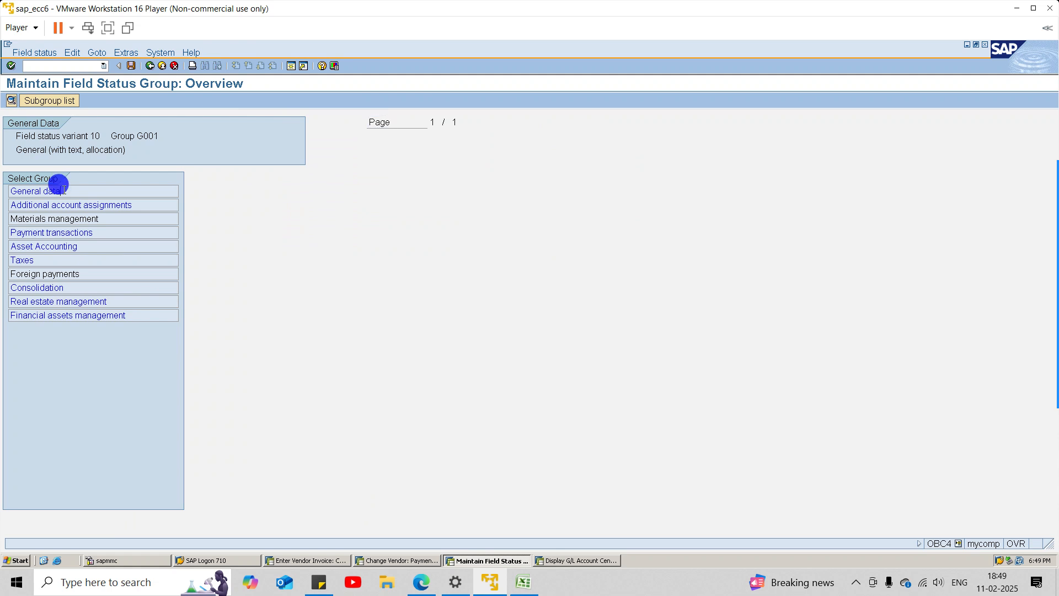
pyautogui.doubleClick(62, 191)
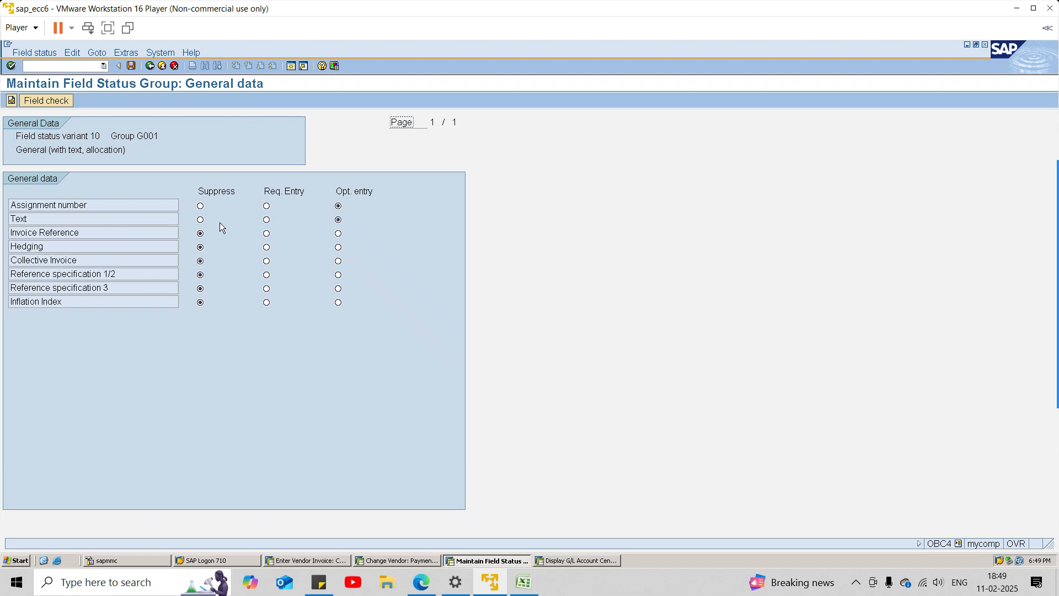
pyautogui.click(266, 220)
pyautogui.click(131, 66)
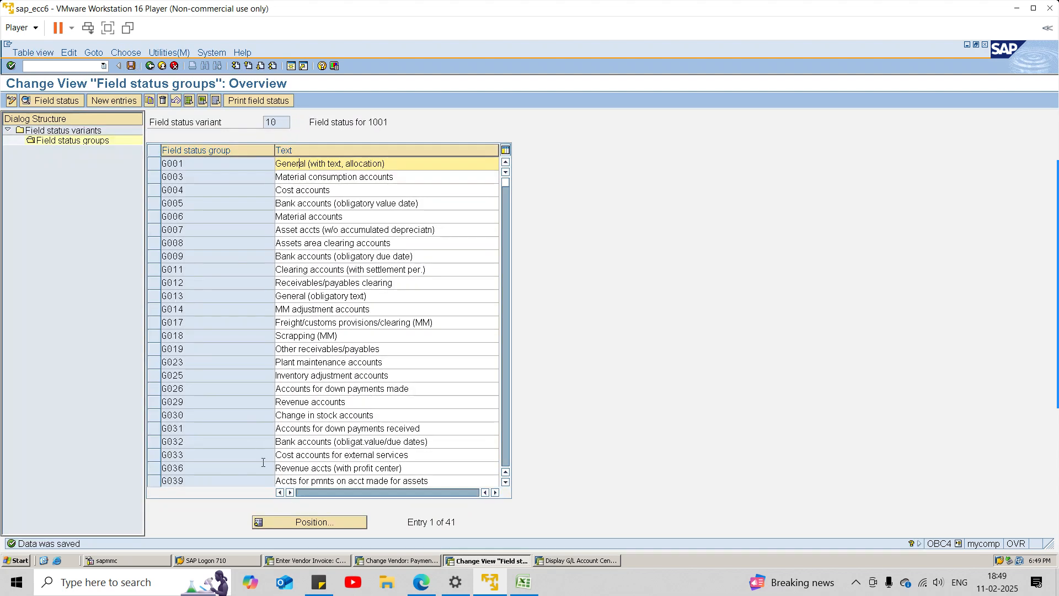
# Enter the invoice date 11.02.2025 and an amount of 50 in the vendor invoice
pyautogui.click(389, 561)
pyautogui.click(306, 560)
pyautogui.click(127, 177)
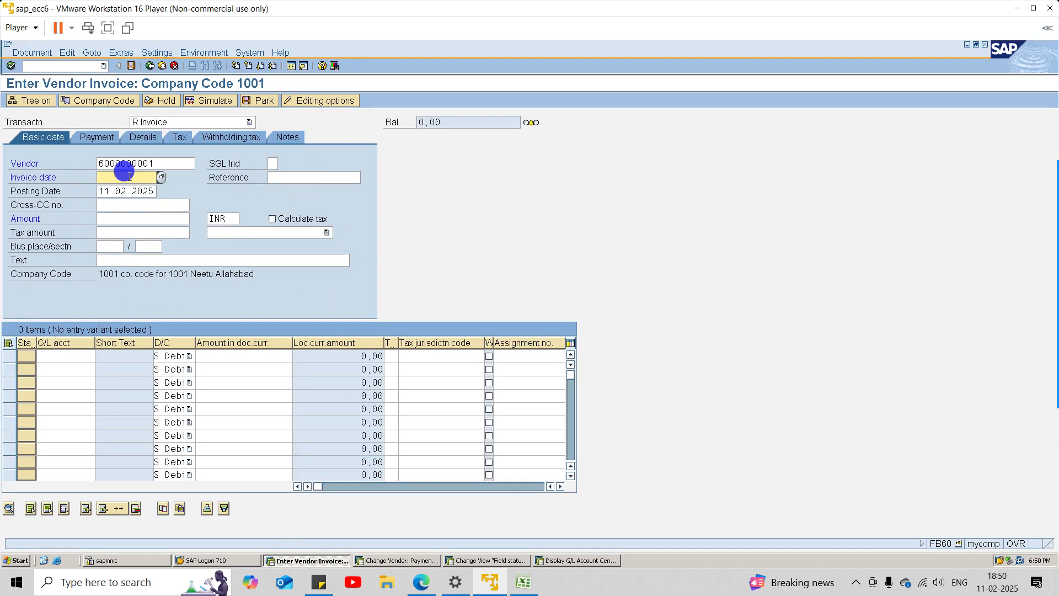
pyautogui.write('11.02.2025')
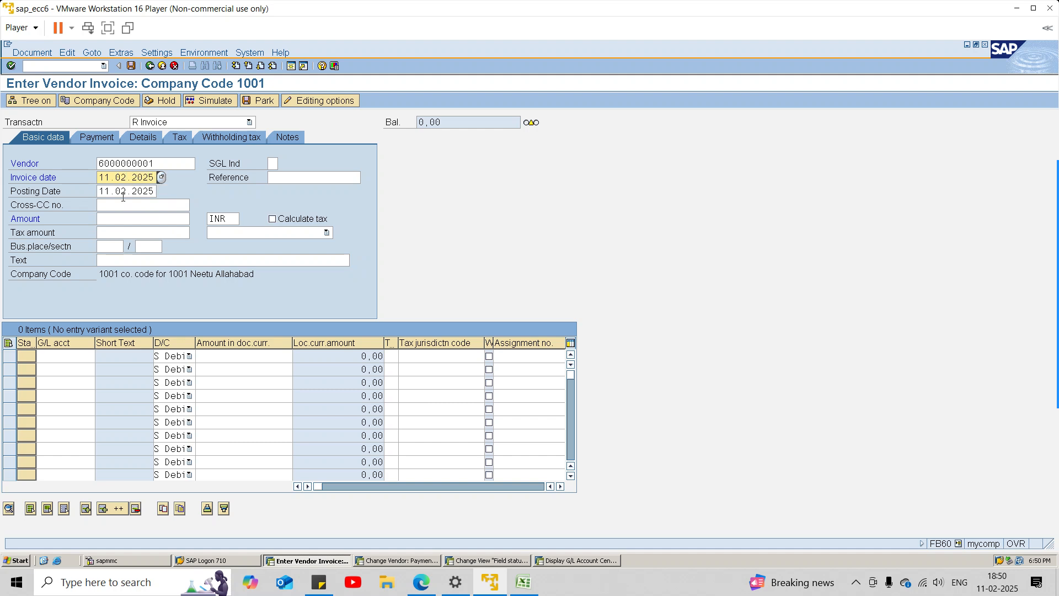
pyautogui.click(110, 219)
pyautogui.write('50')
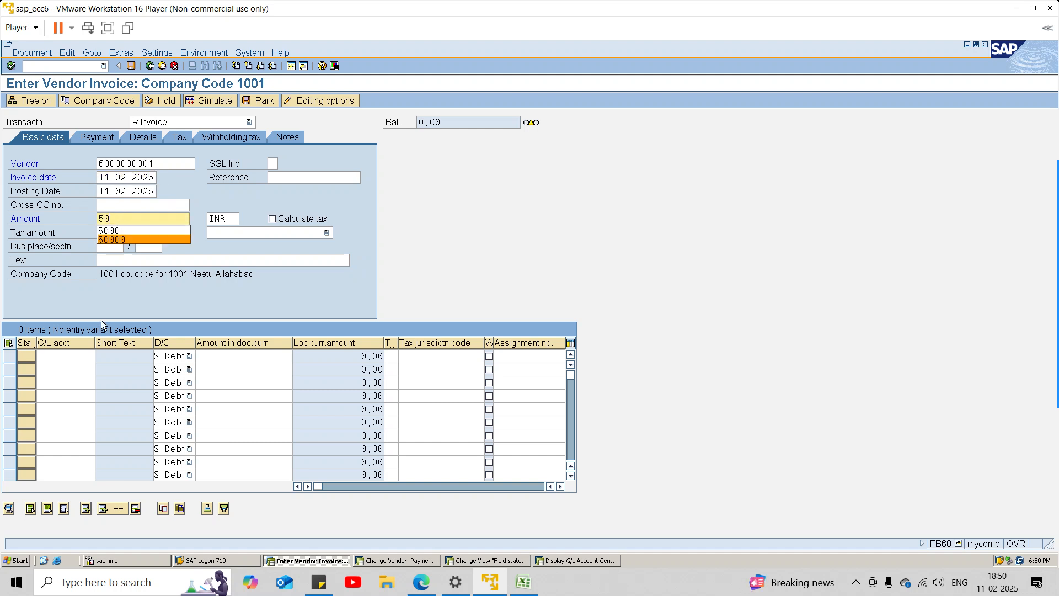
# Assign G/L account 3000 Purchase a/c to the first line item from the list of chart accounts
pyautogui.click(74, 355)
pyautogui.click(103, 364)
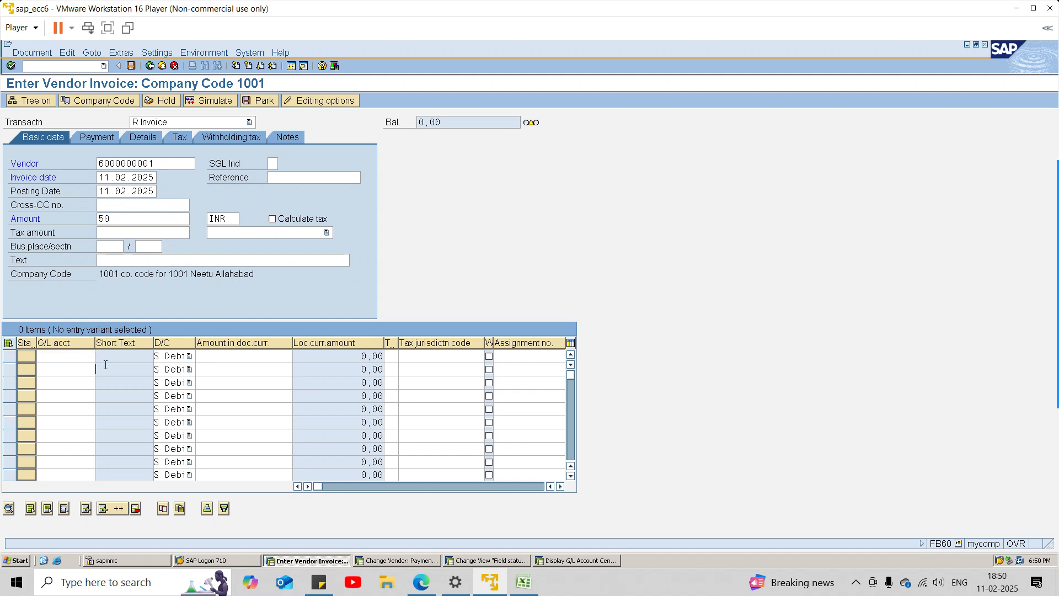
pyautogui.click(88, 360)
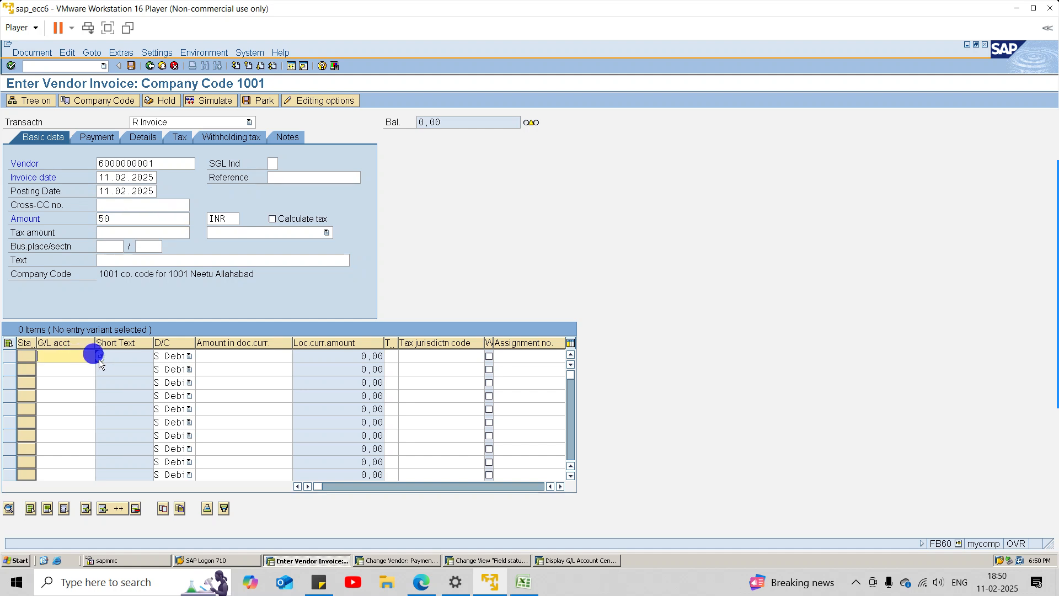
pyautogui.click(99, 357)
pyautogui.click(19, 540)
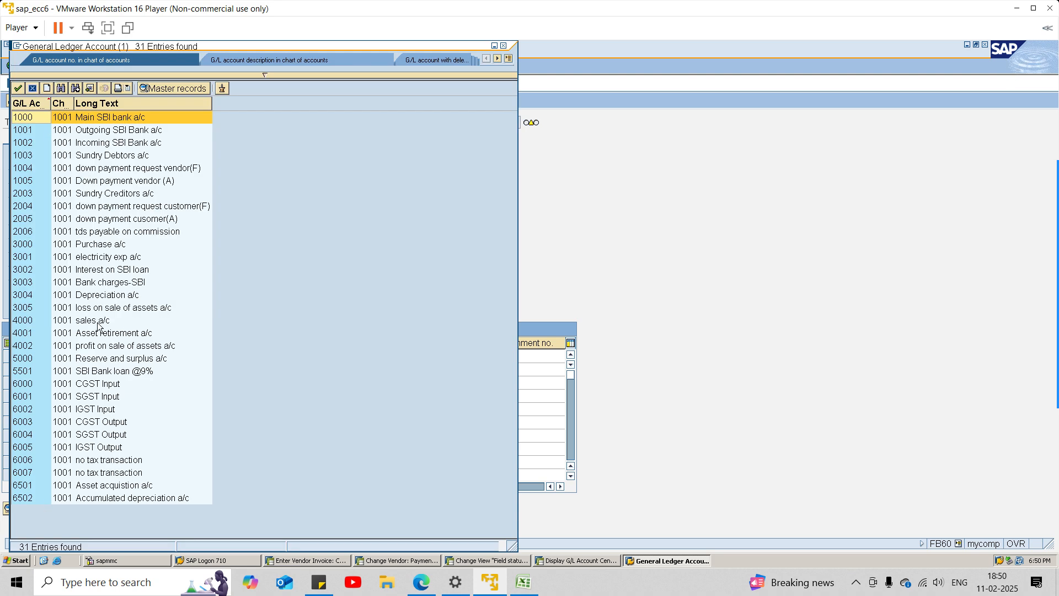
pyautogui.doubleClick(105, 244)
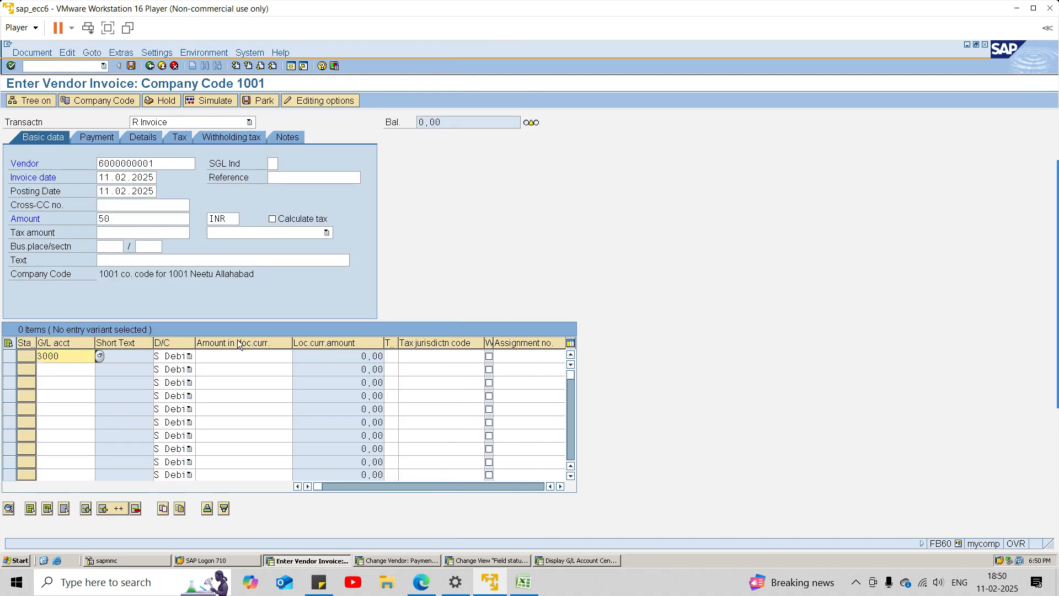
# Fill the first line item's amount using * and try to validate the invoice line without an item text
pyautogui.click(250, 355)
pyautogui.write('*')
pyautogui.press('Return')
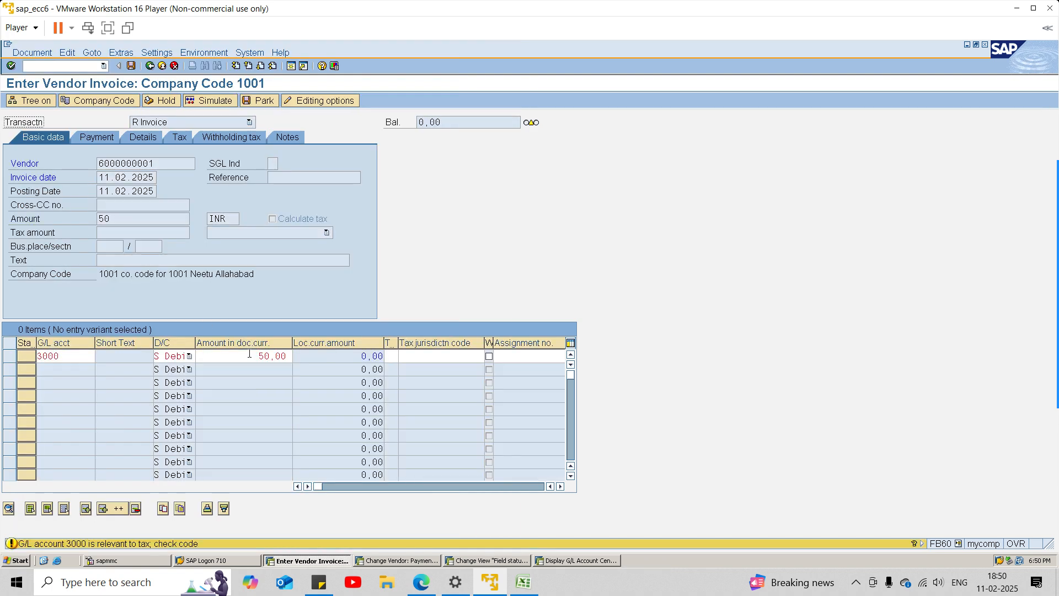
pyautogui.press('Return')
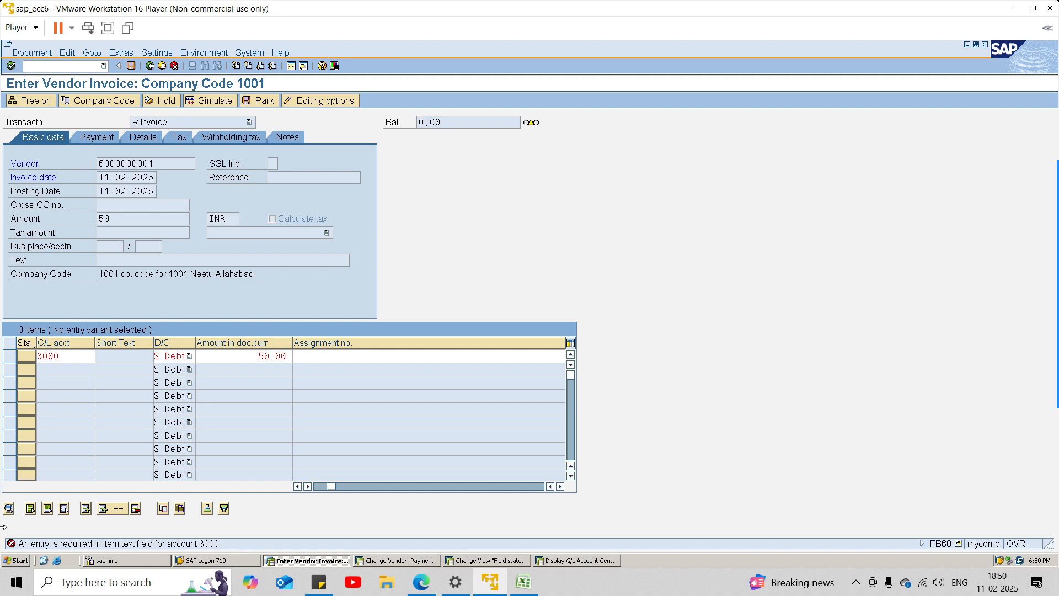
# Set Text to optional entry in the general data of field status group G001
pyautogui.click(506, 560)
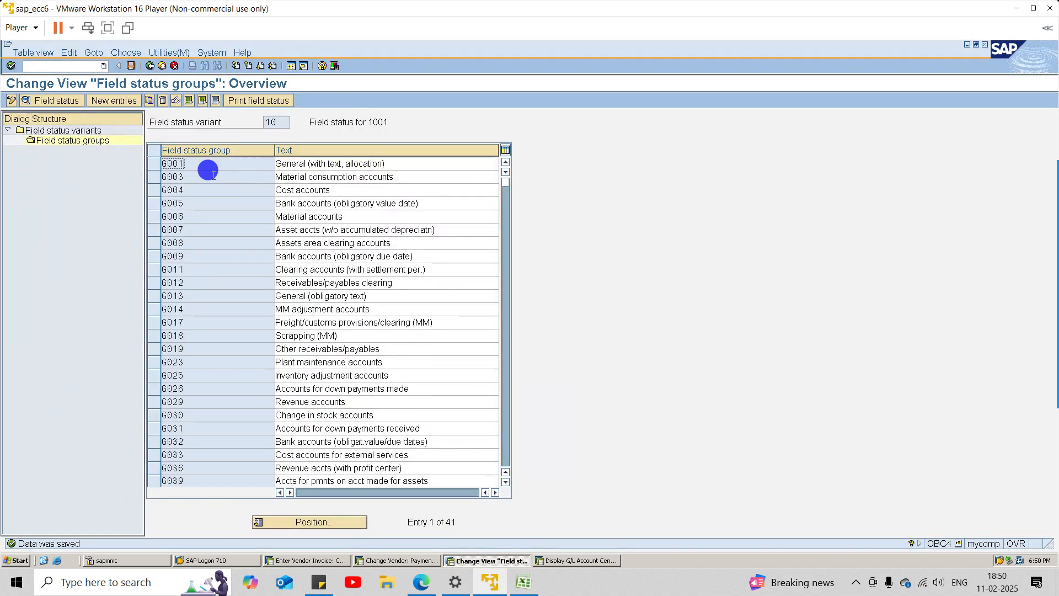
pyautogui.doubleClick(304, 162)
pyautogui.click(48, 191)
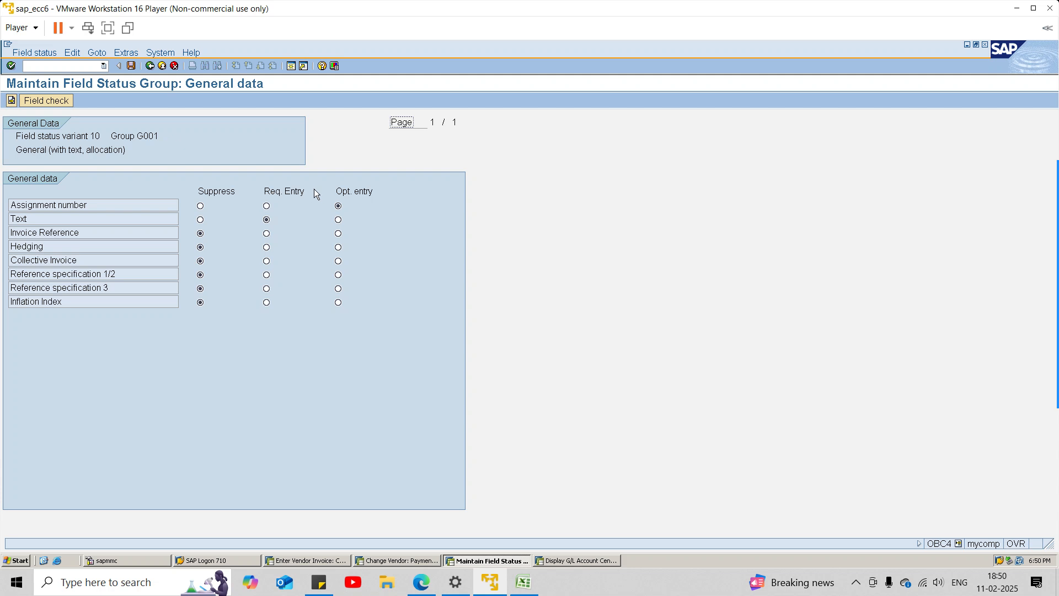
pyautogui.press('F10')
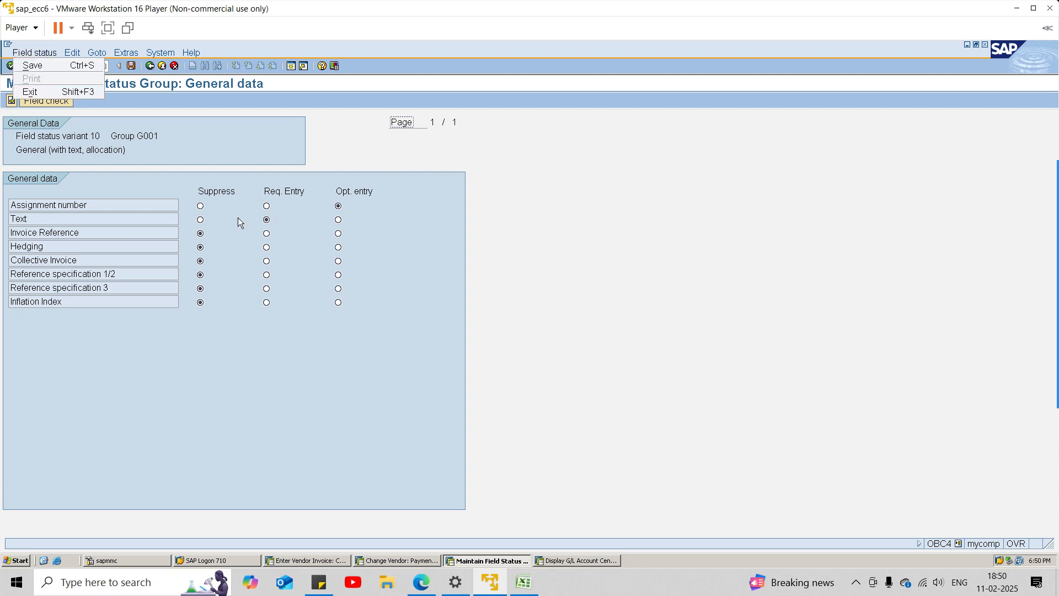
pyautogui.click(338, 220)
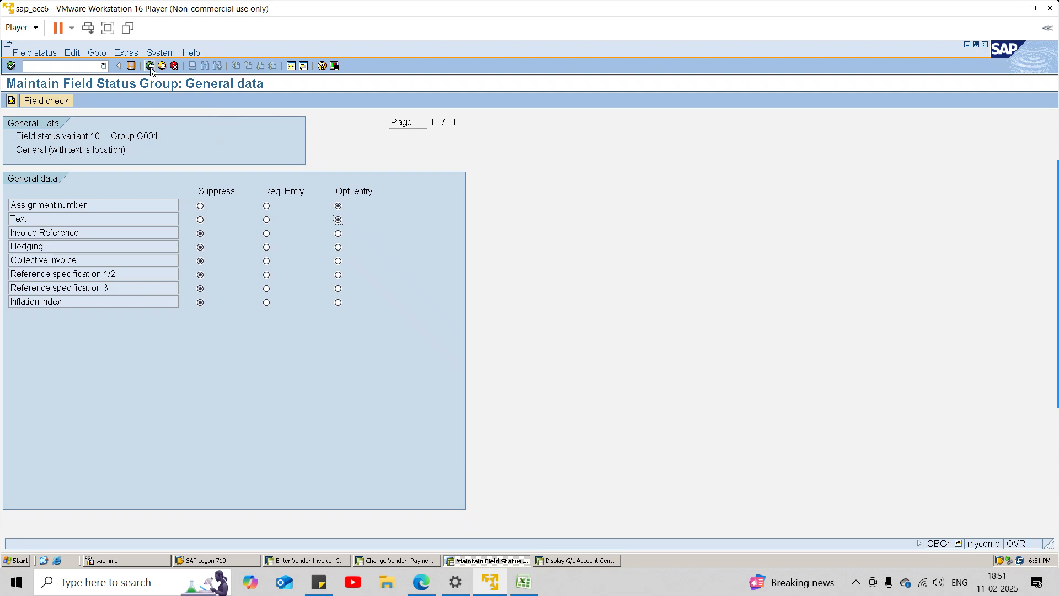
# Open the G/L account groups overview with /nobd4, and check the vendor invoice session for comparison
pyautogui.click(61, 65)
pyautogui.write('/nobd4')
pyautogui.press('Return')
pyautogui.hotkey('alt', 'Tab')
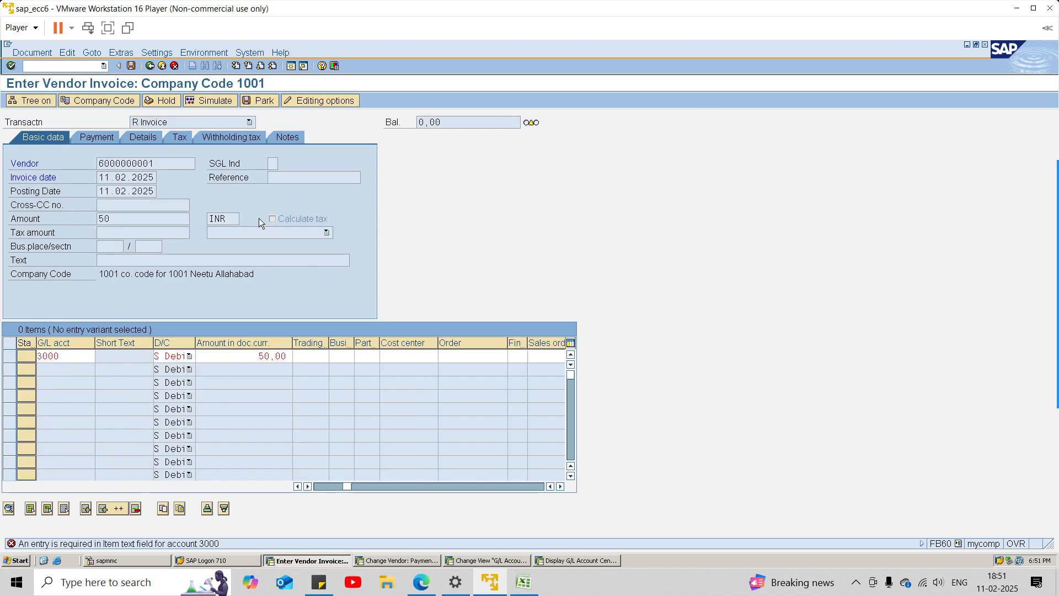
pyautogui.click(511, 563)
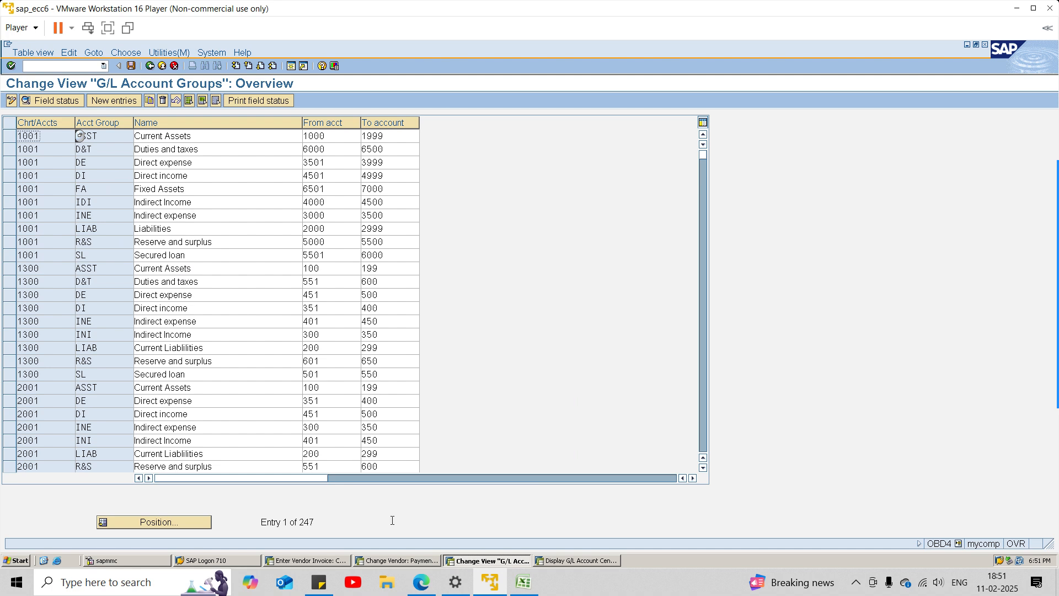
# Examine the type, description and control data of G/L account 3000 Purchase a/c
pyautogui.click(580, 561)
pyautogui.click(589, 562)
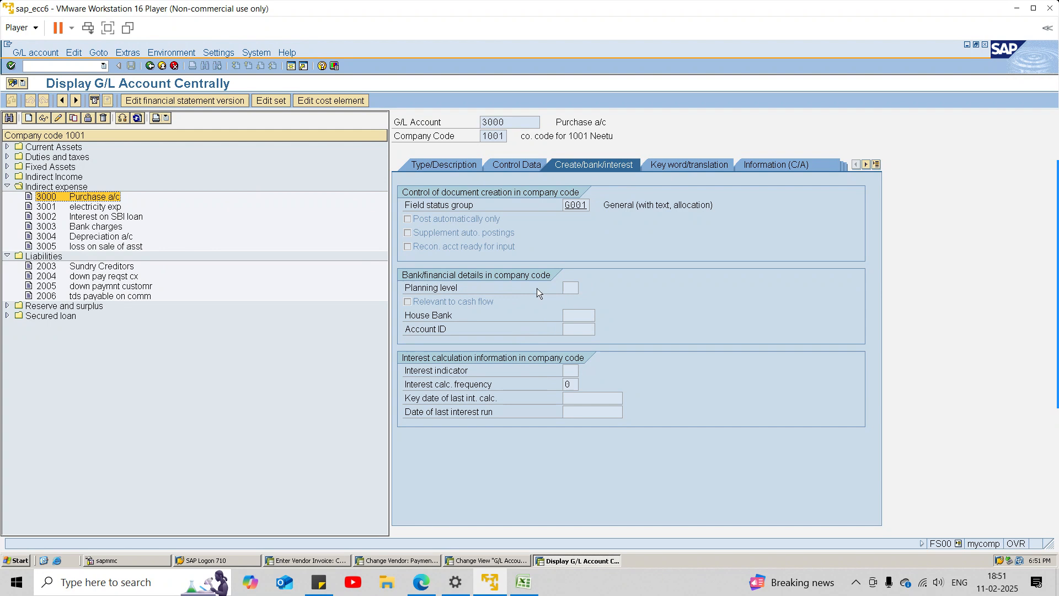
pyautogui.click(498, 167)
pyautogui.click(445, 164)
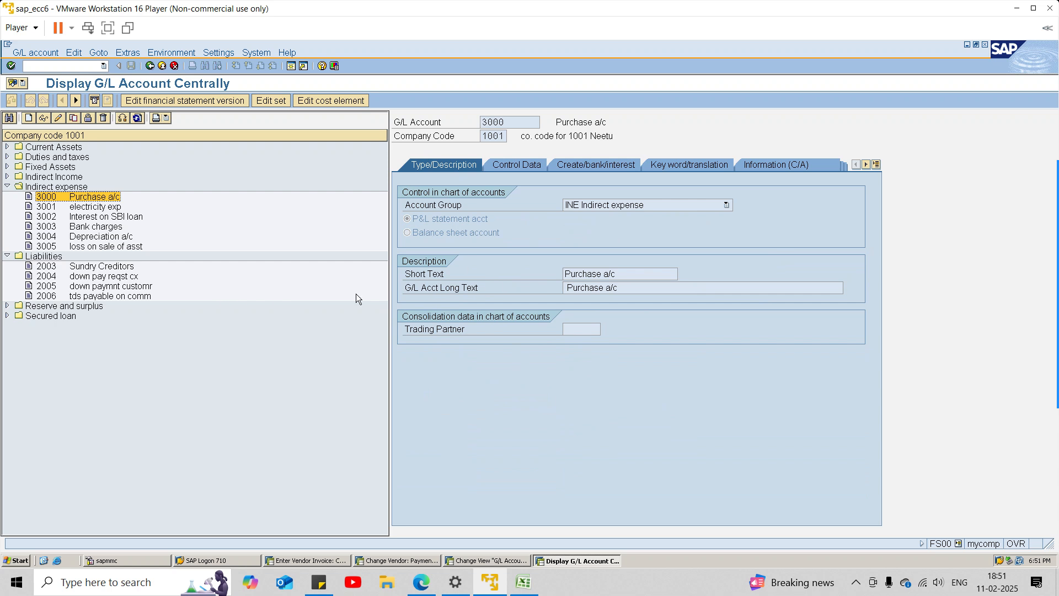
pyautogui.click(504, 167)
pyautogui.click(440, 167)
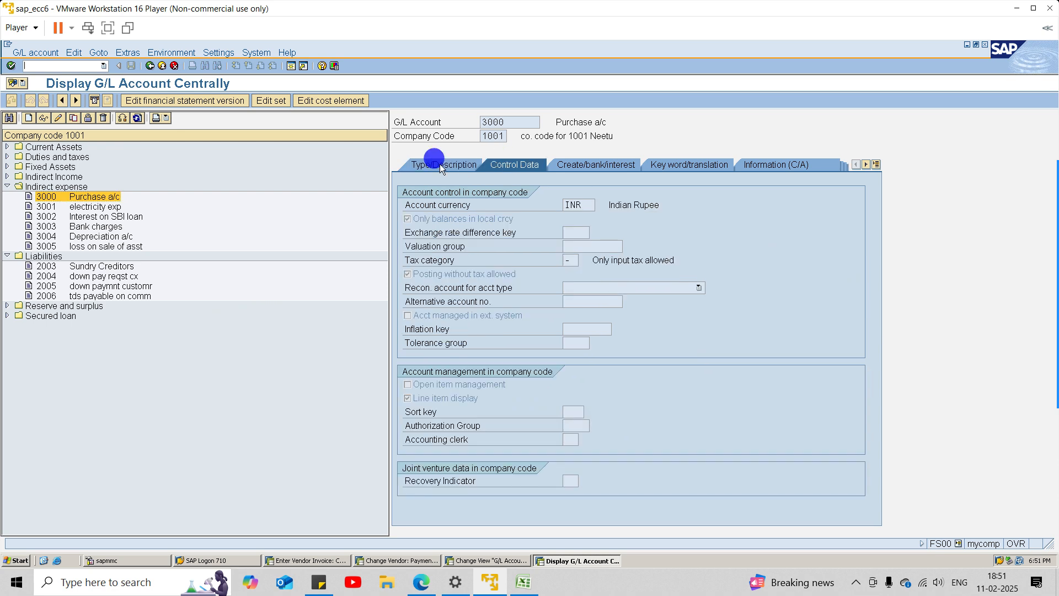
pyautogui.click(509, 163)
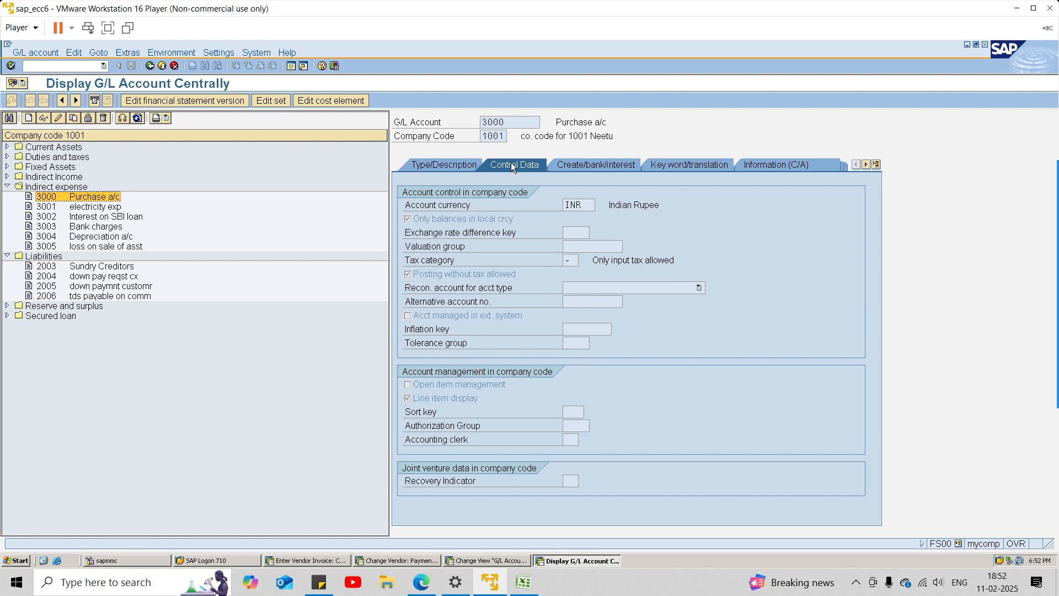
# Check G/L account 3000's document creation and interest data, then set Interest calculation to required entry for account group INE in chart 1001 and save
pyautogui.click(612, 168)
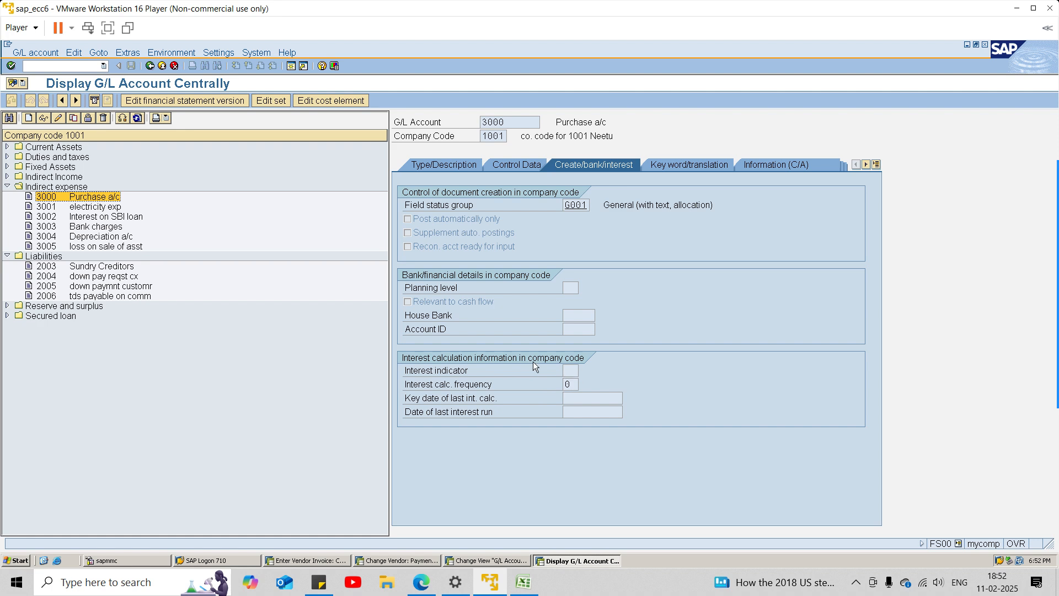
pyautogui.click(519, 560)
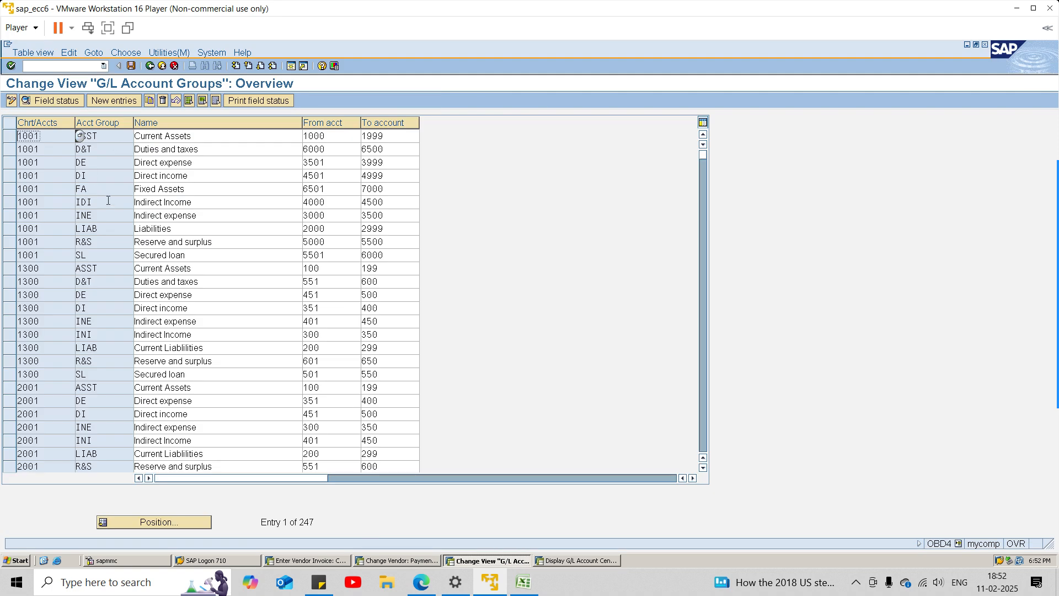
pyautogui.doubleClick(160, 215)
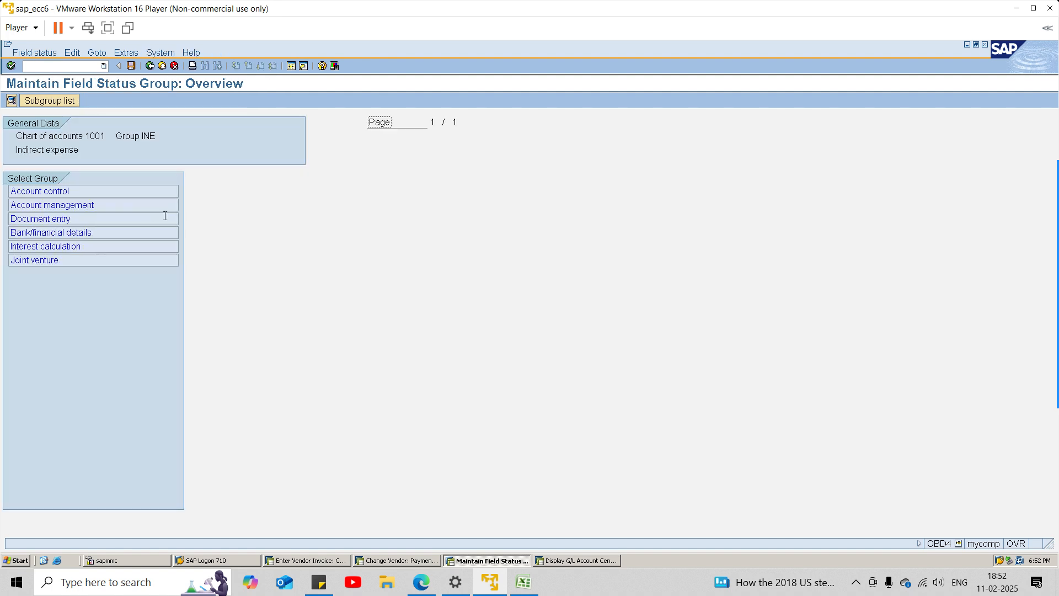
pyautogui.doubleClick(53, 246)
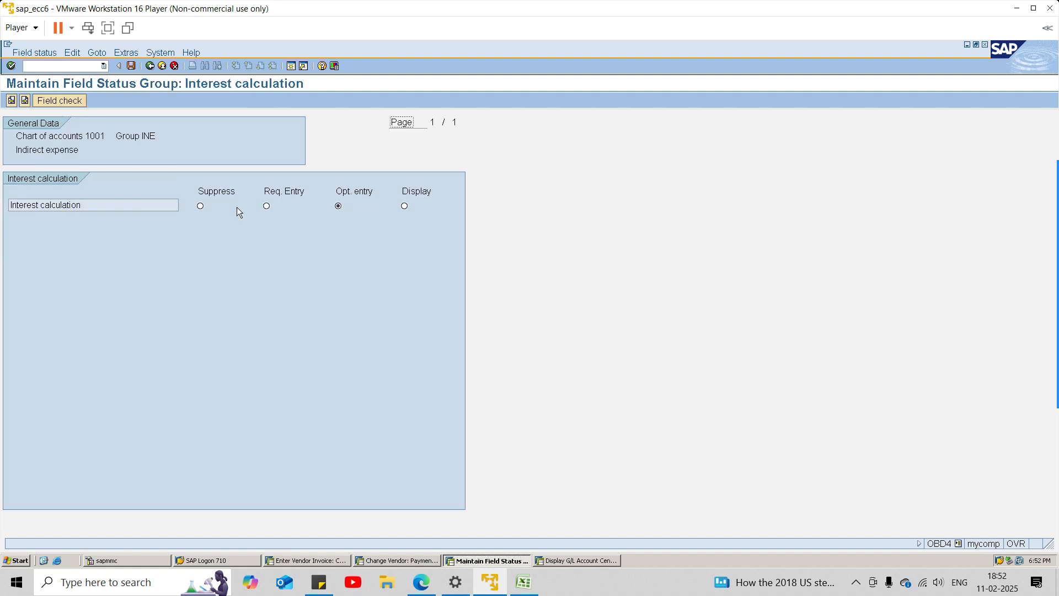
pyautogui.click(267, 206)
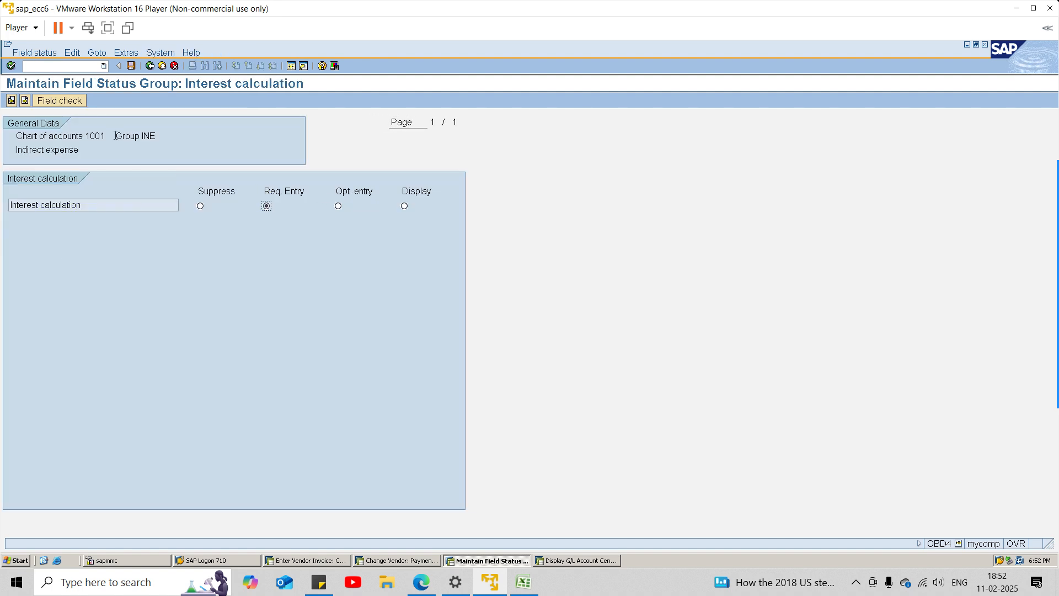
pyautogui.click(131, 66)
pyautogui.click(420, 557)
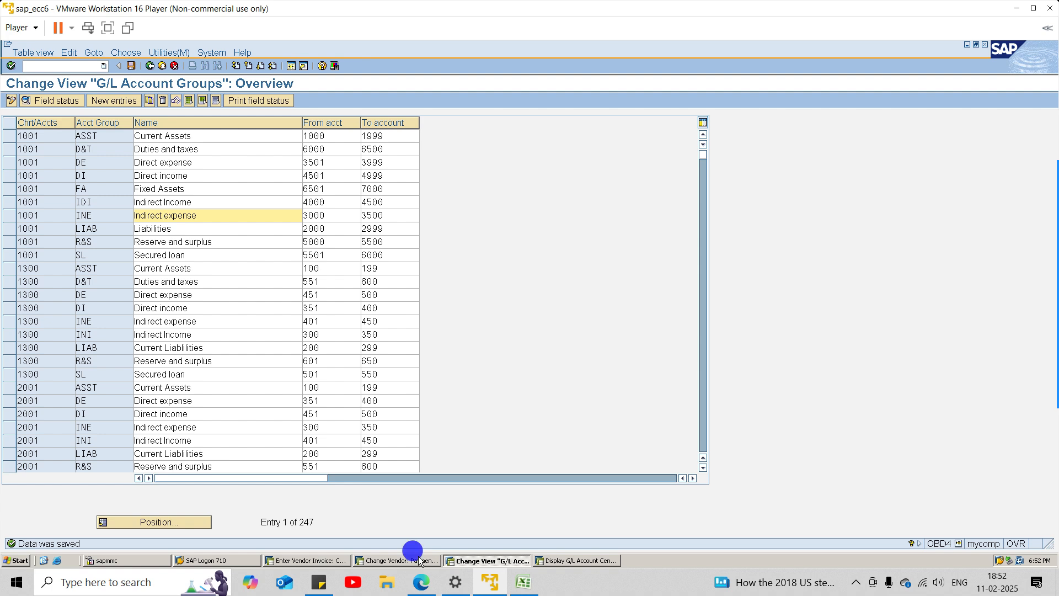
# Start creating G/L account 3006 in company code 1001 using account 3005 loss on sale of asst as the template
pyautogui.click(561, 561)
pyautogui.click(77, 246)
pyautogui.click(73, 118)
pyautogui.write('3006')
pyautogui.press('Return')
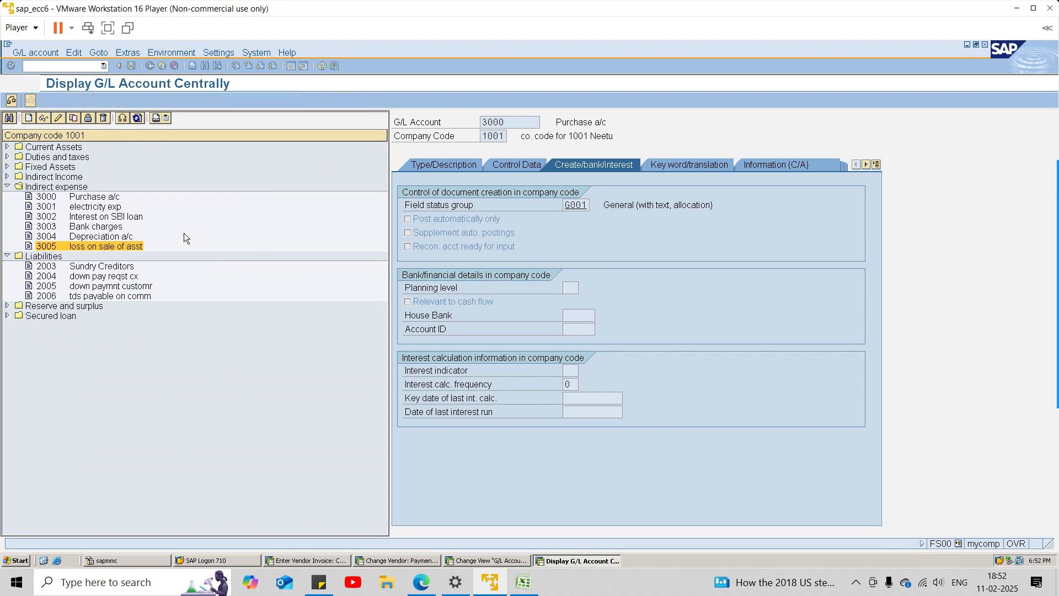
# Try to switch to the type and description of account 3006 without an interest indicator, checking the account groups session for comparison
pyautogui.click(445, 164)
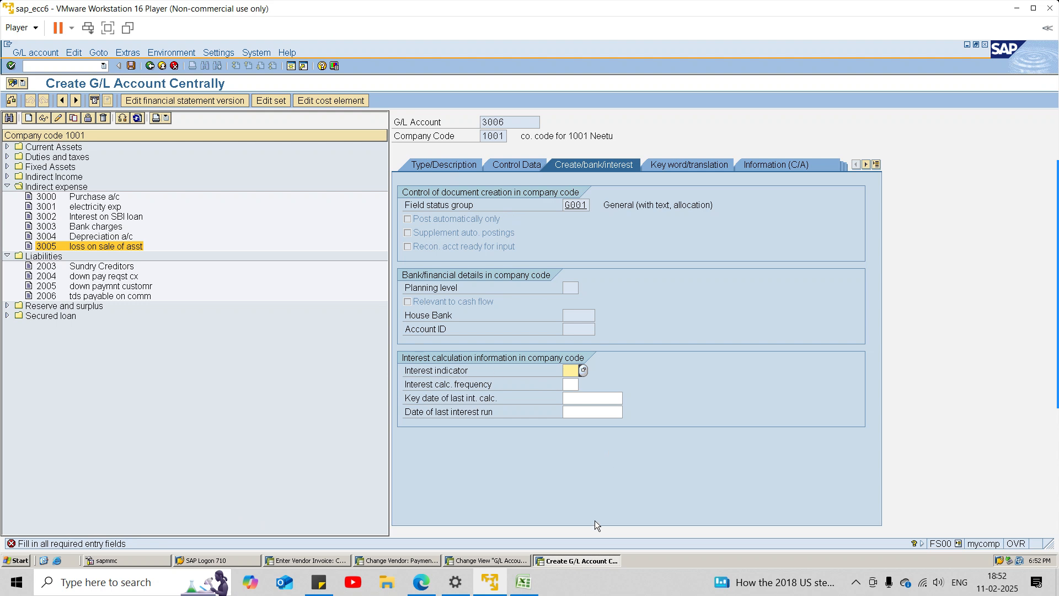
pyautogui.click(494, 560)
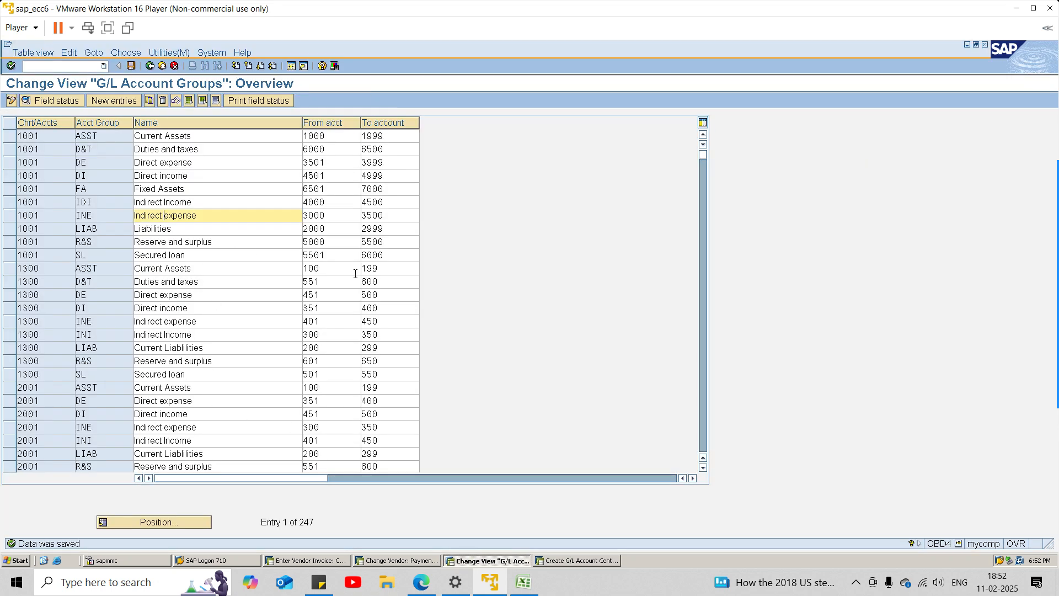
pyautogui.hotkey('alt', 'Tab')
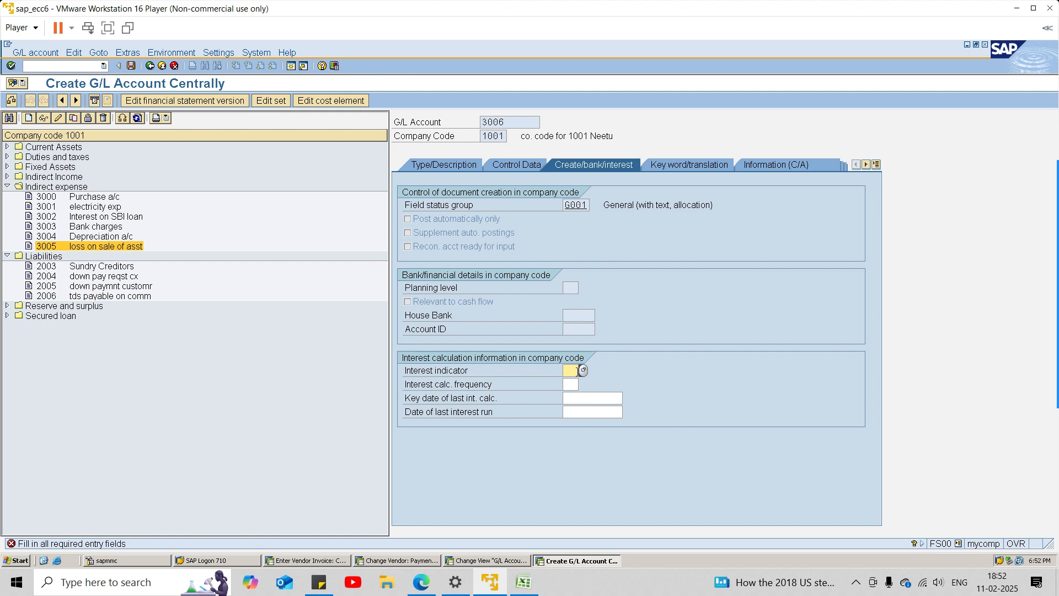
pyautogui.click(577, 370)
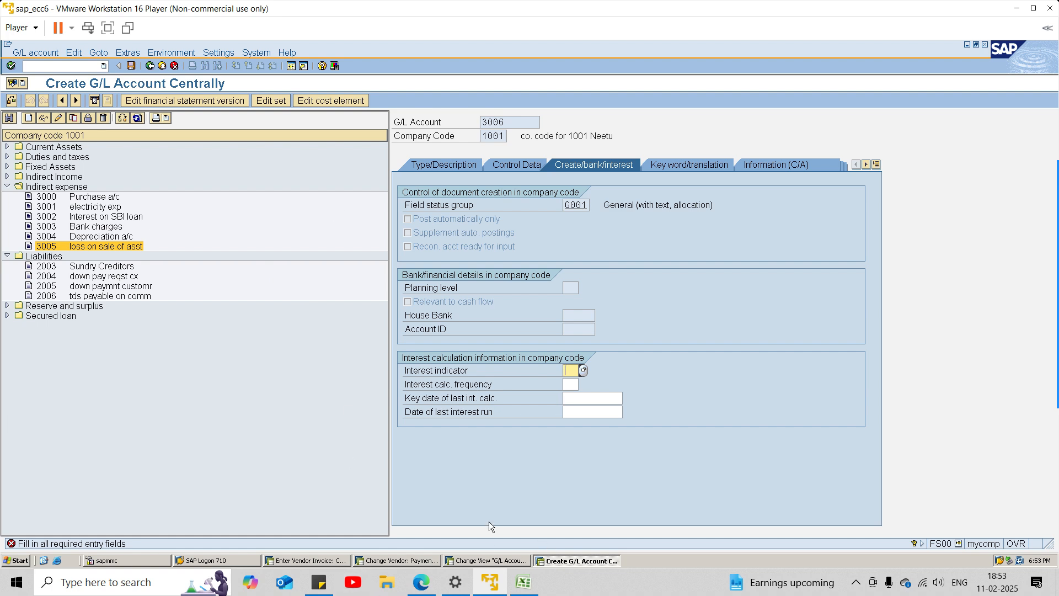
# Start a new session and view the payment transactions data of vendor Malhotra ltd in company code 1001 with FK03
pyautogui.click(292, 66)
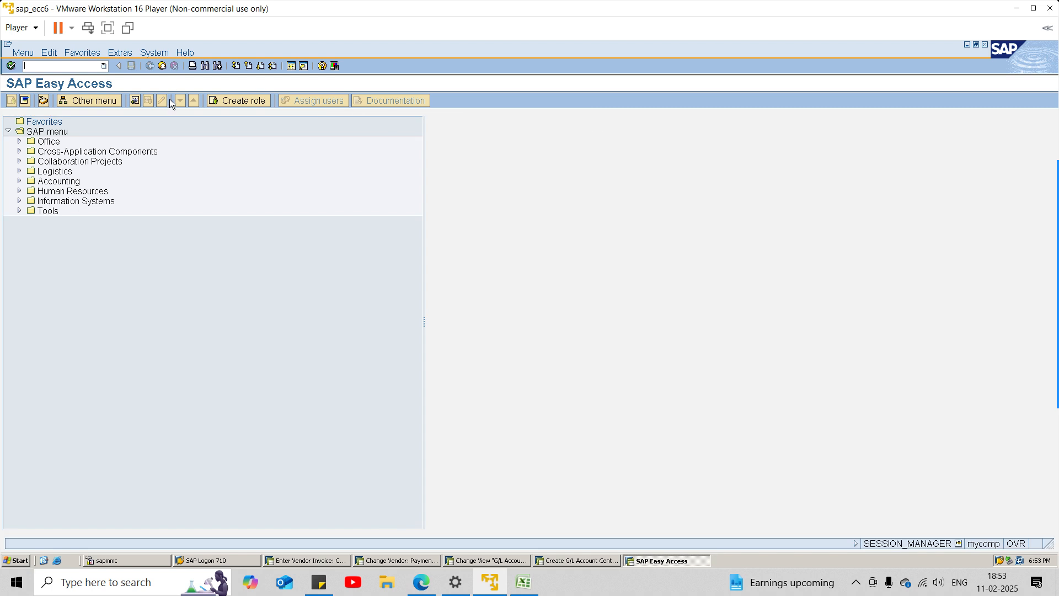
pyautogui.click(19, 181)
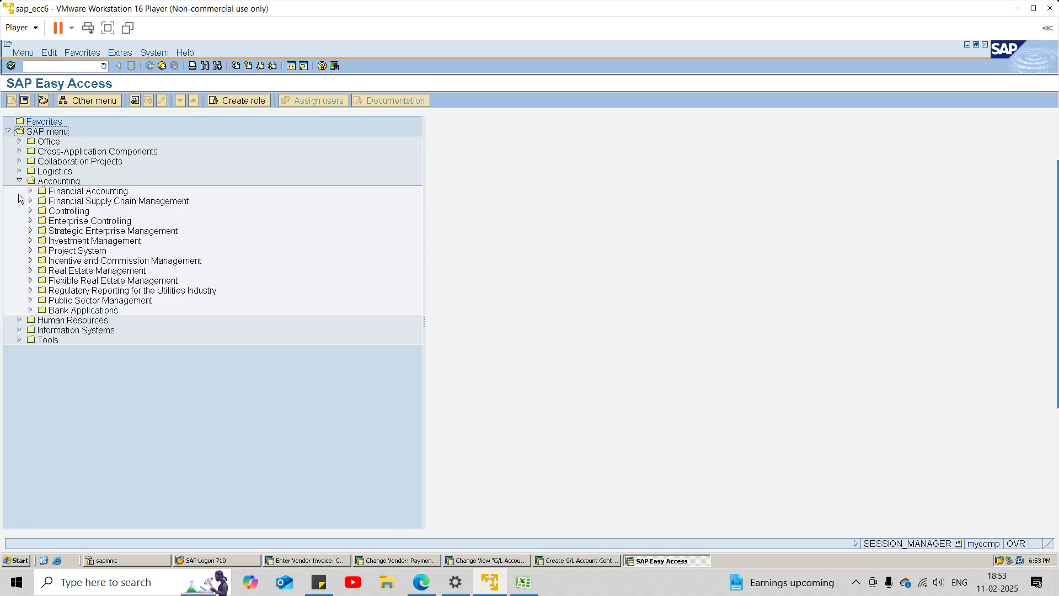
pyautogui.click(30, 191)
pyautogui.click(42, 220)
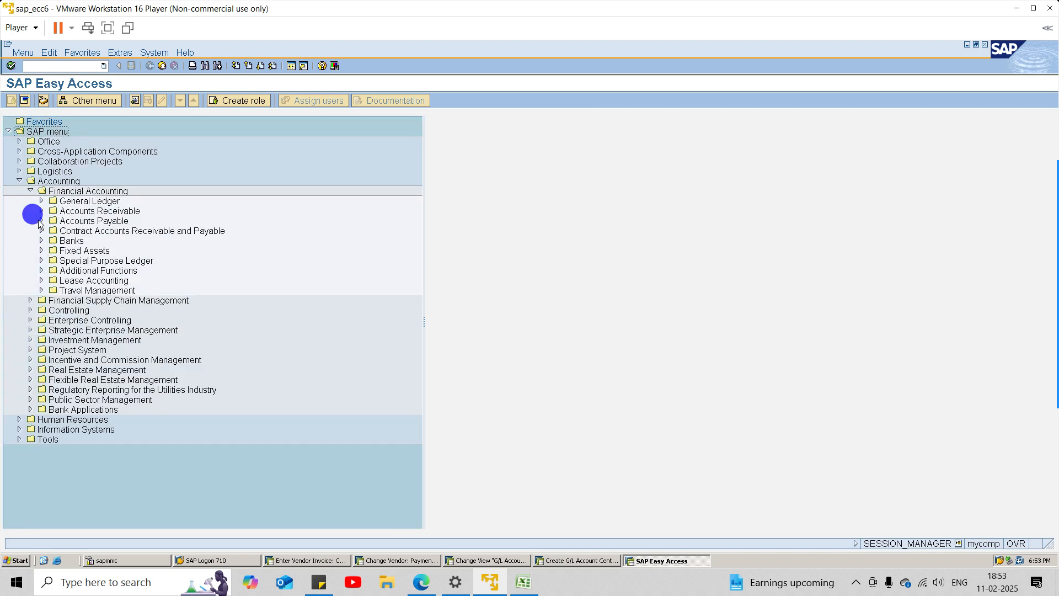
pyautogui.click(63, 262)
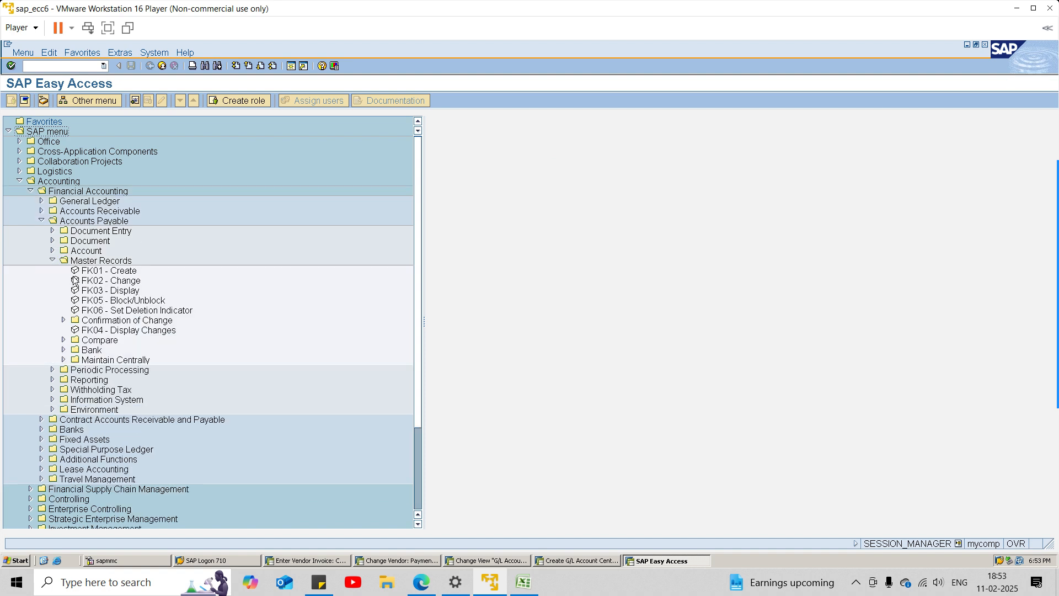
pyautogui.doubleClick(100, 292)
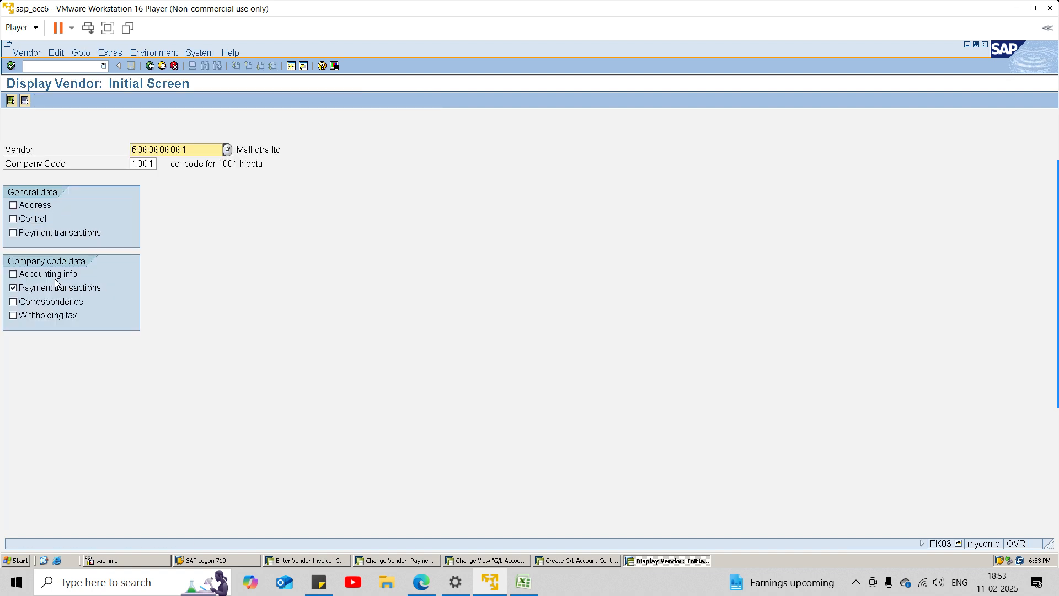
pyautogui.press('Return')
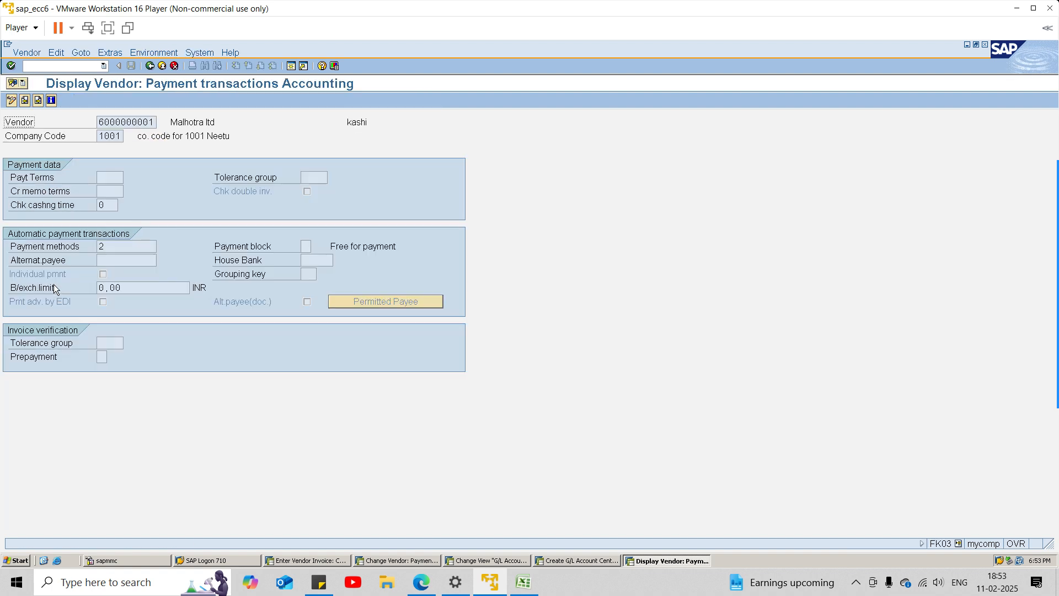
pyautogui.press('Return')
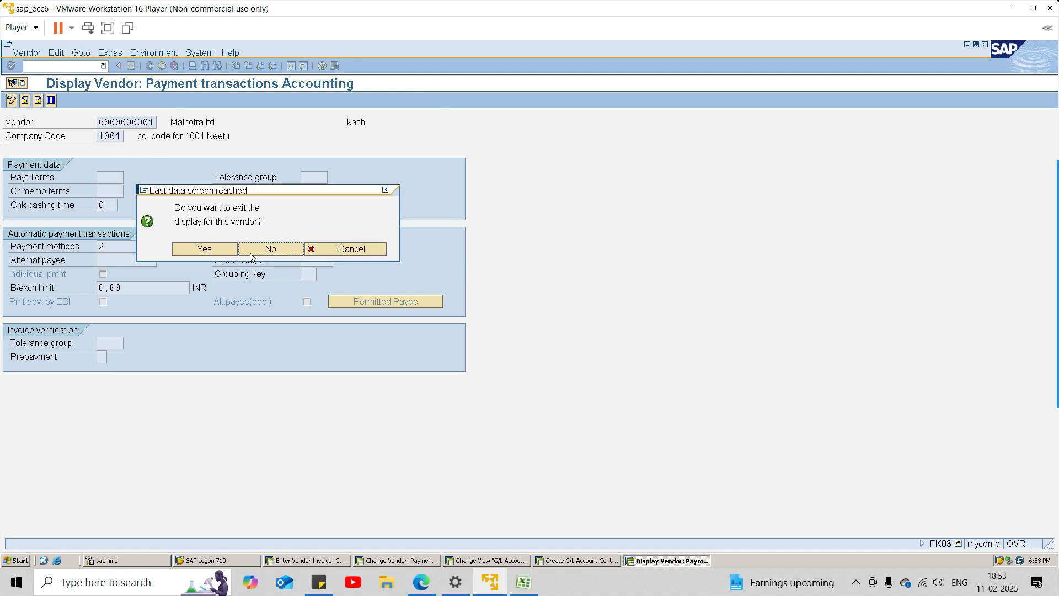
pyautogui.click(205, 249)
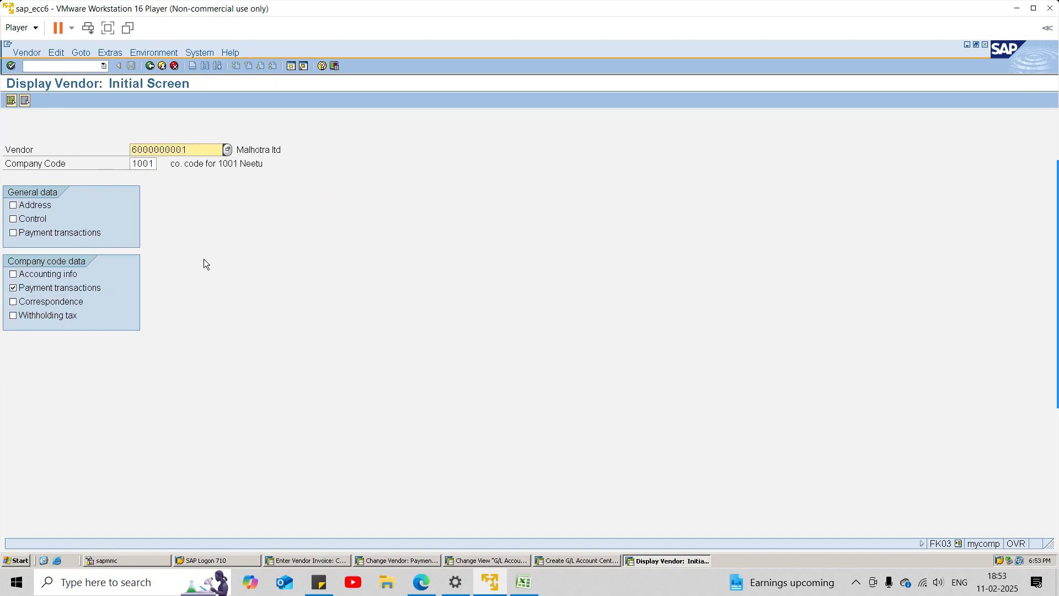
# Add Accounting info to the displayed company code data and view the vendor's accounting information and payment transactions
pyautogui.click(35, 273)
pyautogui.press('Return')
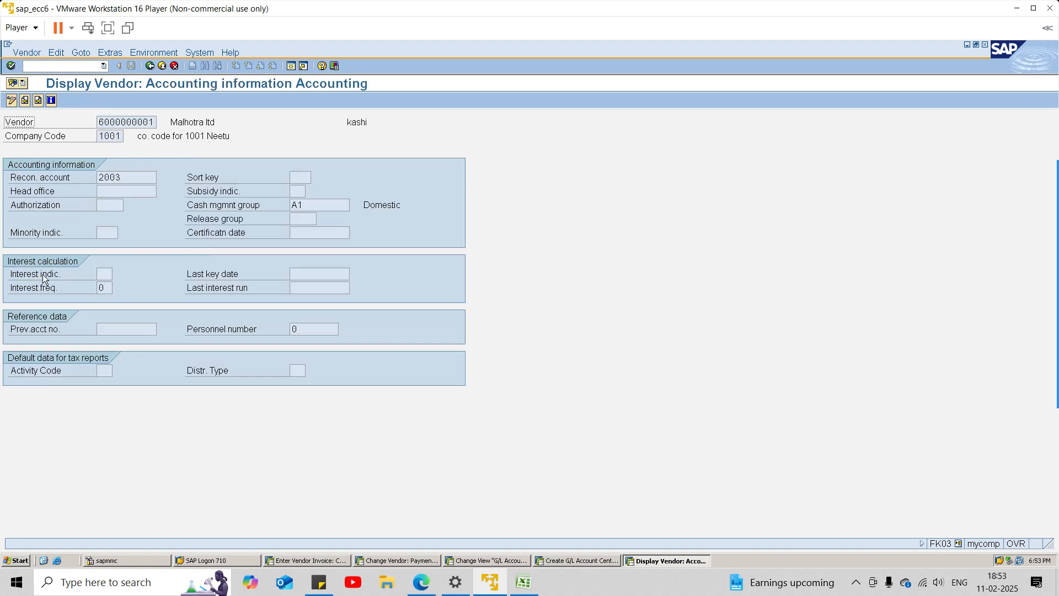
pyautogui.press('Return')
pyautogui.press('Return')
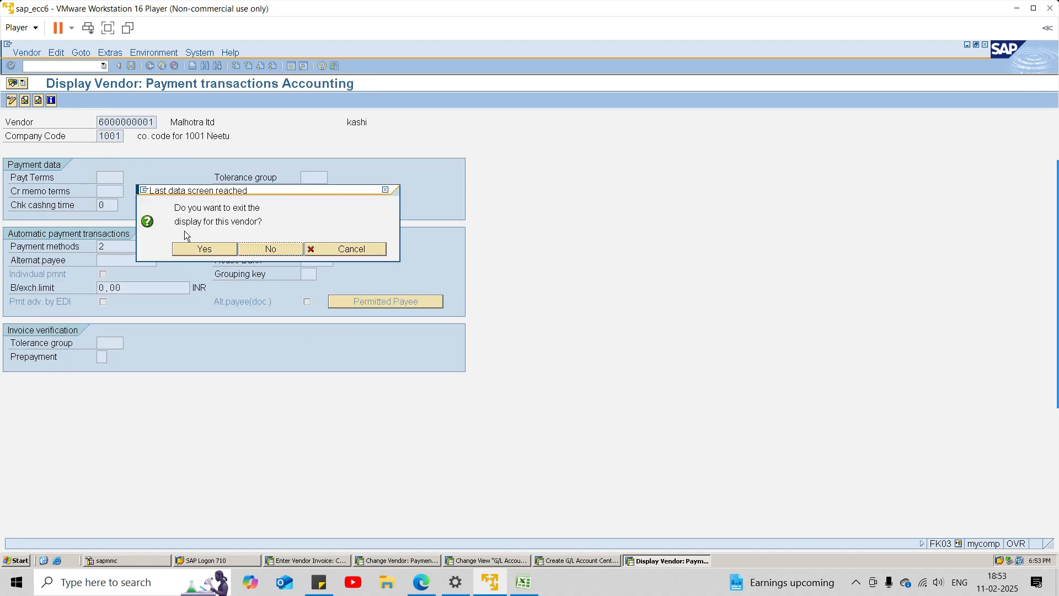
pyautogui.click(243, 249)
pyautogui.press('Return')
pyautogui.click(248, 249)
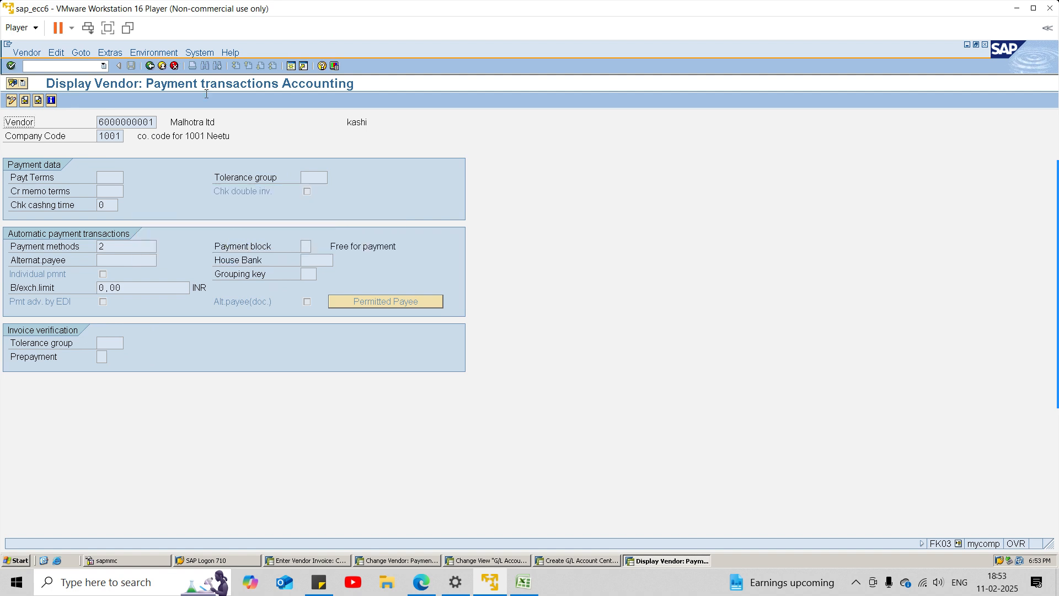
# Leave the vendor display and try to open the same vendor for editing with FK02
pyautogui.click(159, 67)
pyautogui.click(159, 67)
pyautogui.click(104, 281)
pyautogui.doubleClick(104, 282)
pyautogui.press('Return')
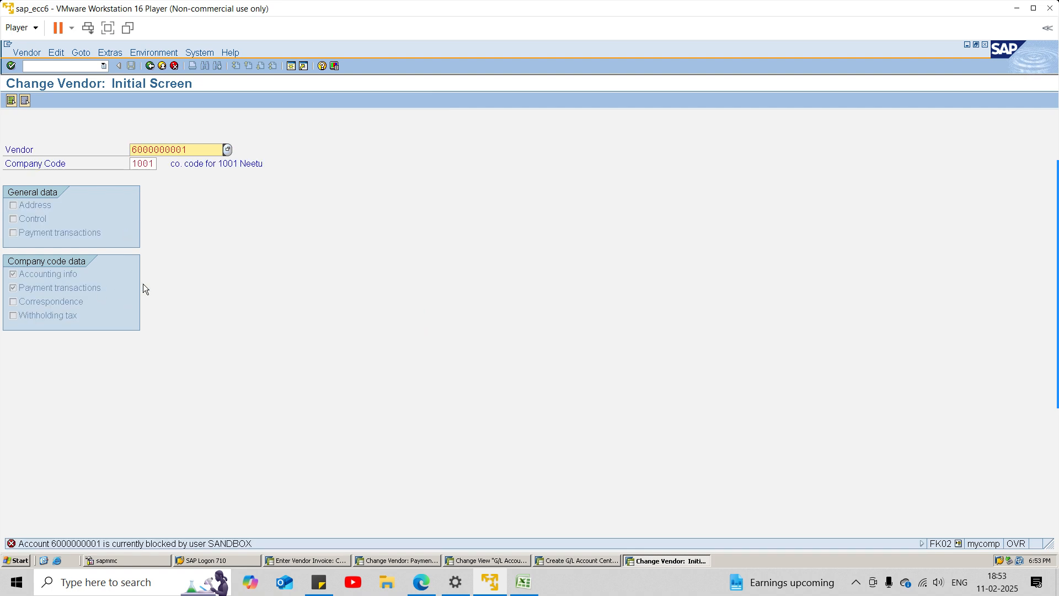
# Go back to the session already changing the vendor and examine the fields on its accounting information screen
pyautogui.click(309, 562)
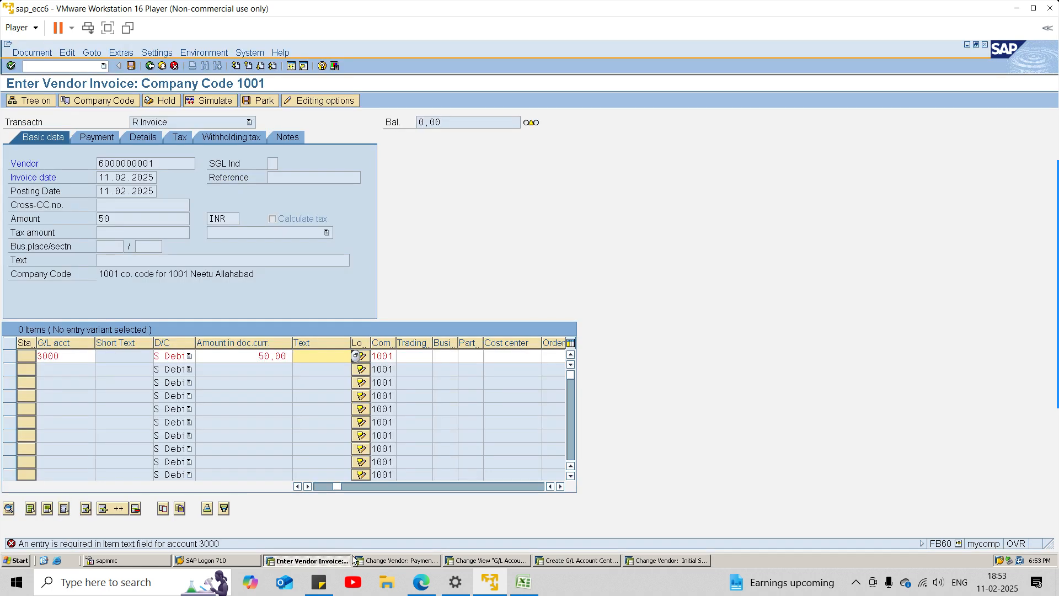
pyautogui.click(387, 561)
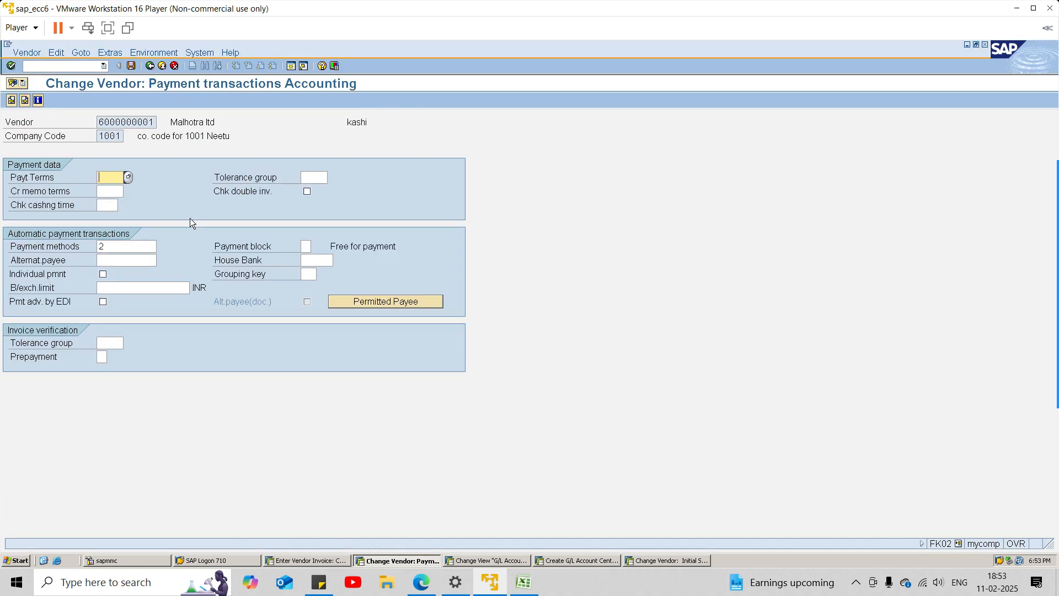
pyautogui.click(175, 66)
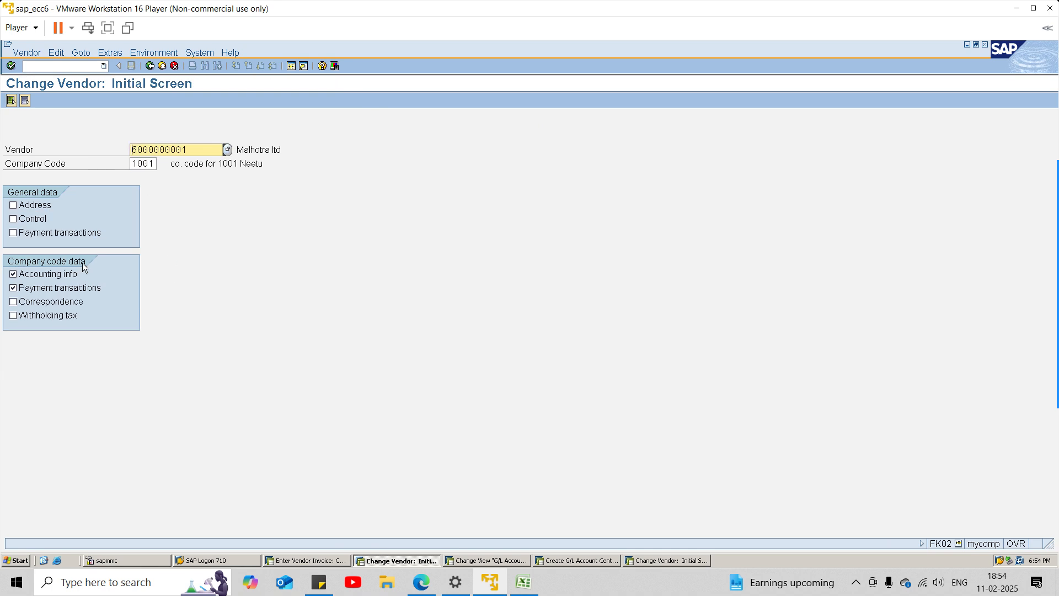
pyautogui.press('Return')
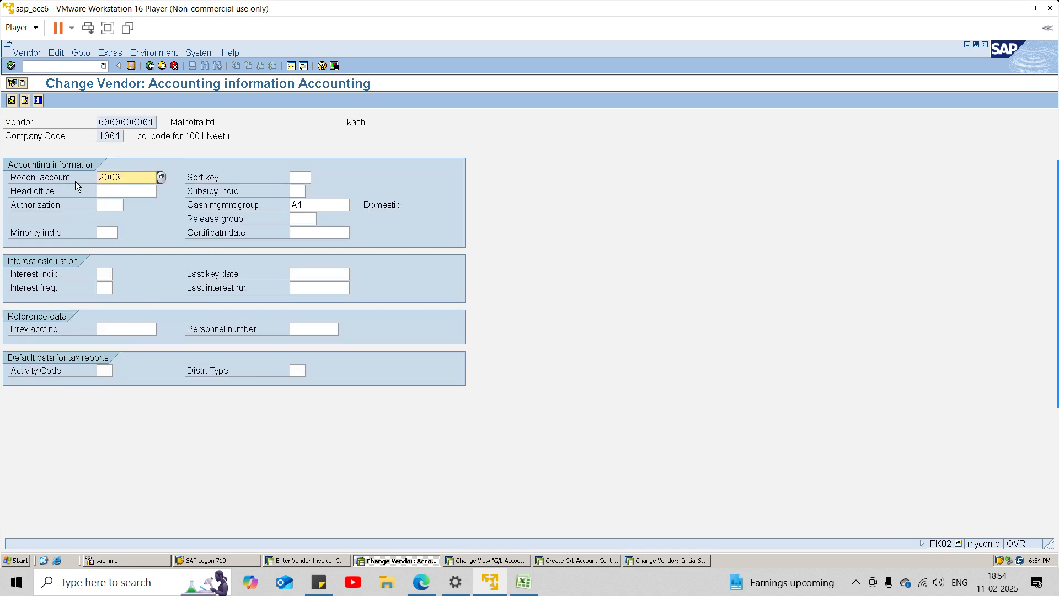
pyautogui.click(149, 66)
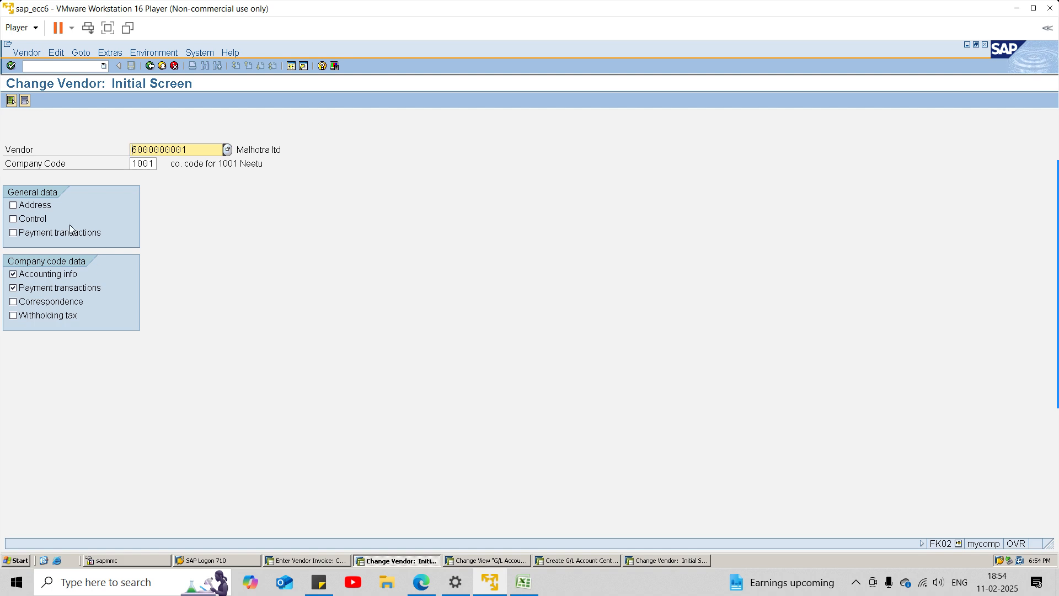
pyautogui.press('Return')
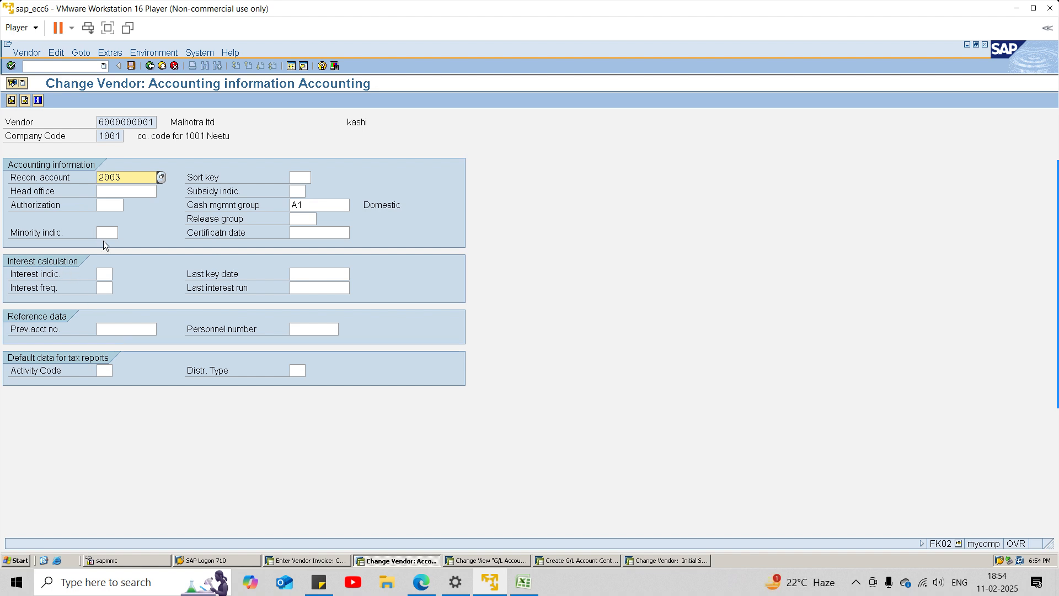
# Open the SAP Customizing Implementation Guide with /nspro in the G/L account groups session
pyautogui.click(499, 561)
pyautogui.click(49, 67)
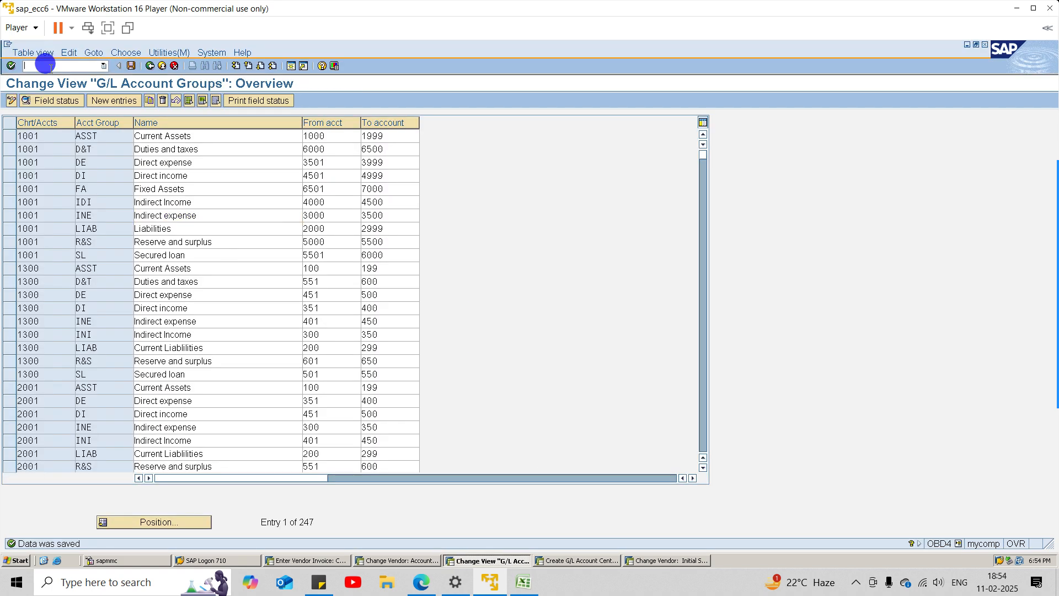
pyautogui.write('/nspro')
pyautogui.press('Return')
pyautogui.click(62, 104)
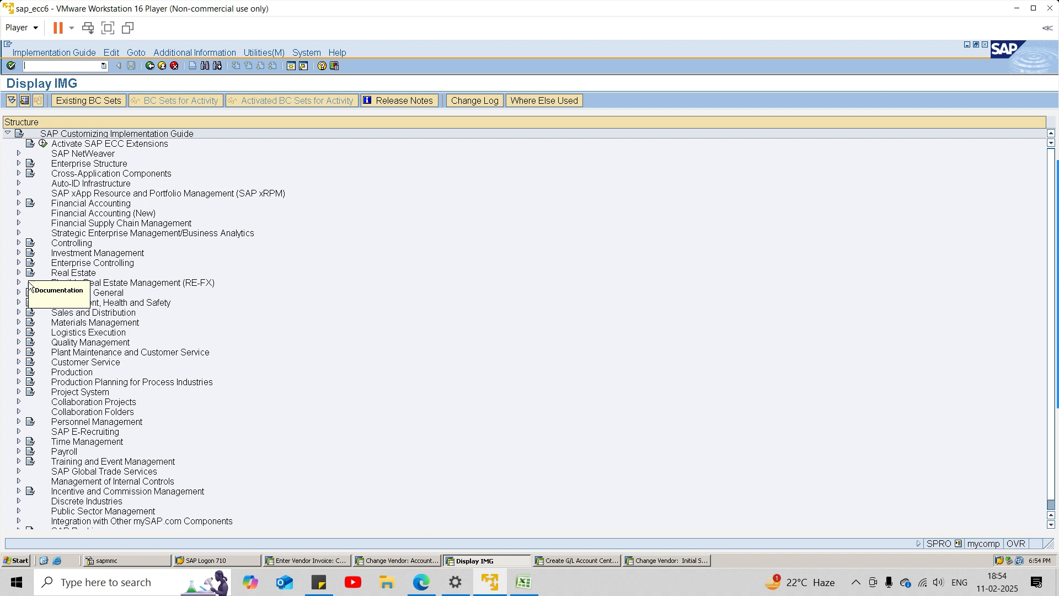
# Expand Financial Accounting (New), Accounts Receivable and Accounts Payable, Vendor Accounts, Master Data down to Preparations for Creating Vendor Master Data
pyautogui.click(21, 213)
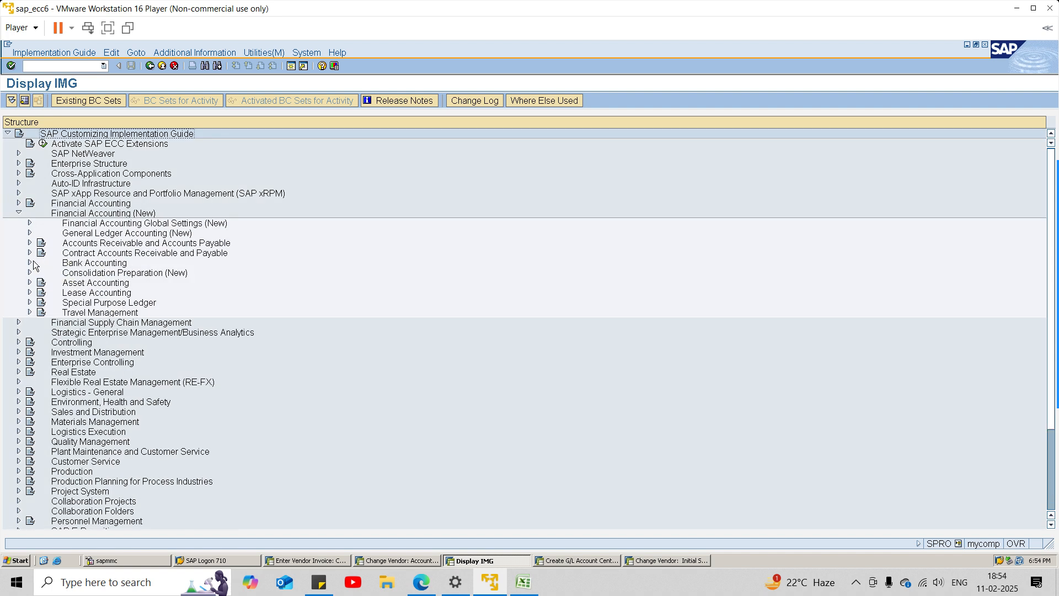
pyautogui.click(30, 243)
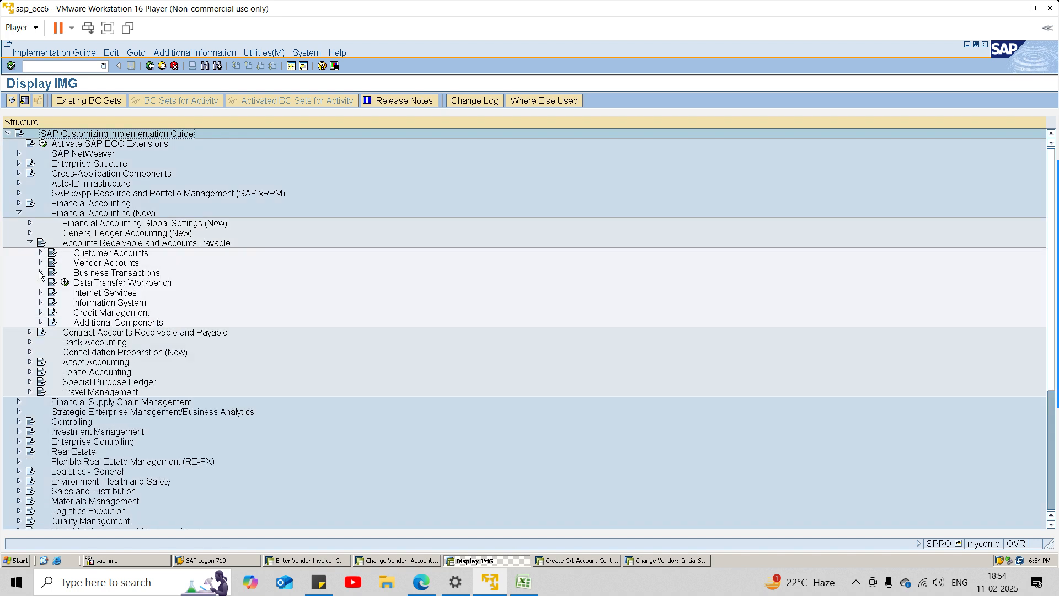
pyautogui.click(41, 263)
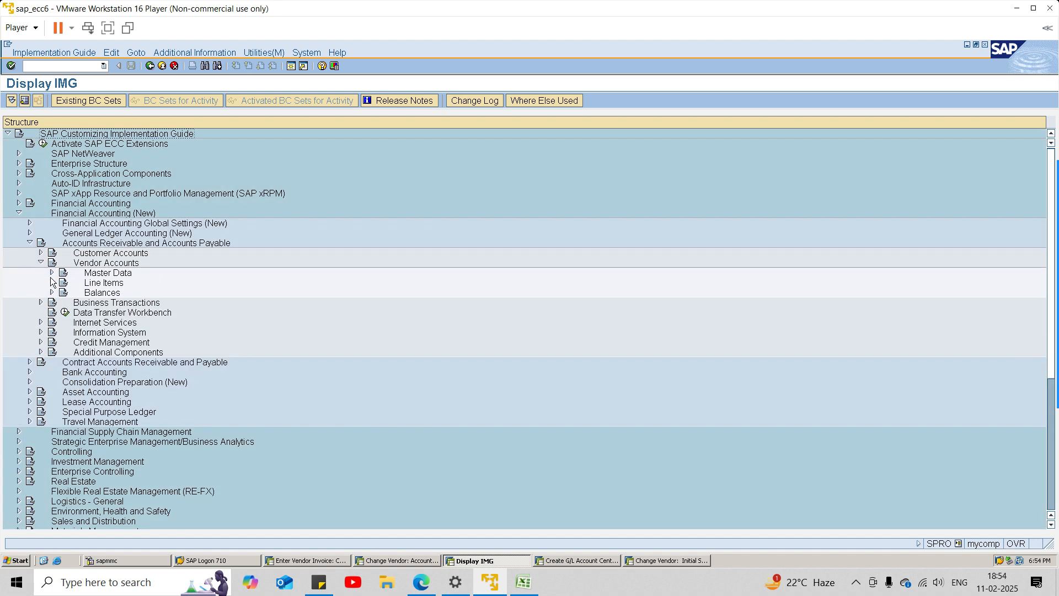
pyautogui.click(53, 272)
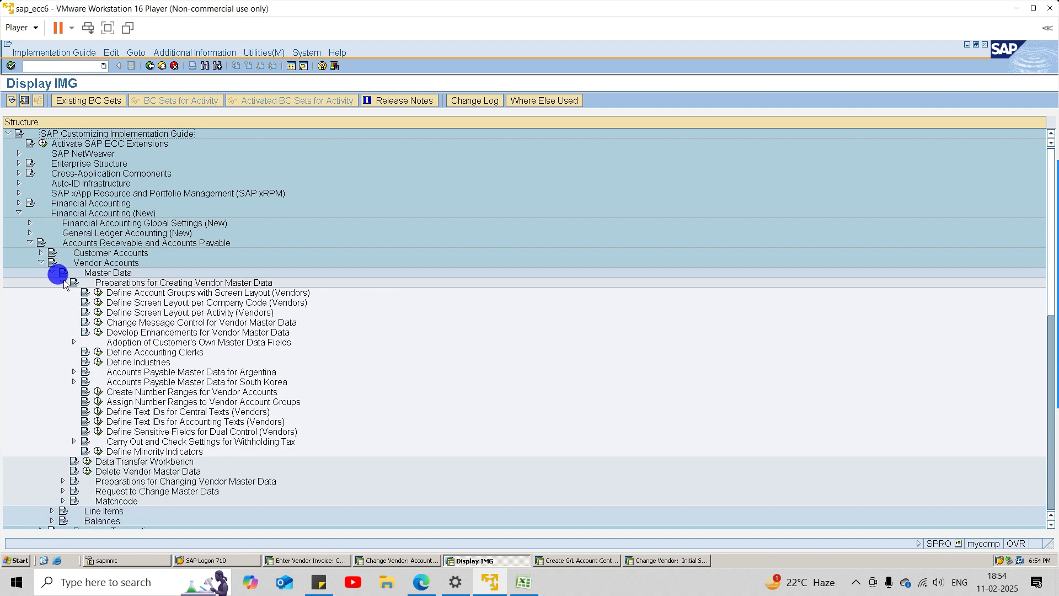
# Open Define Account Groups with Screen Layout (Vendors), locate account group 1001 and open its details
pyautogui.click(98, 292)
pyautogui.click(126, 382)
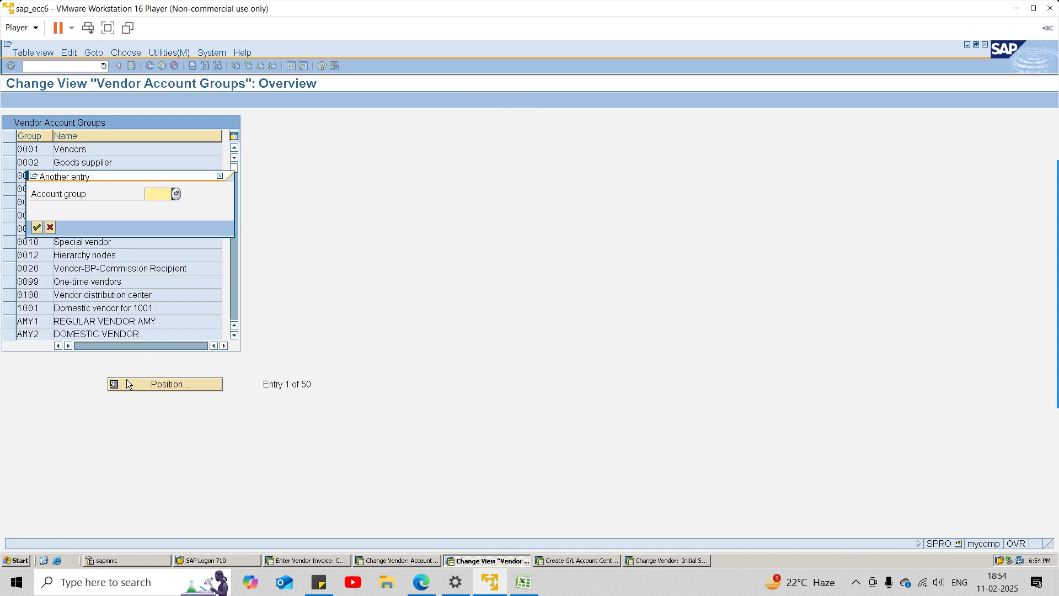
pyautogui.write('1001')
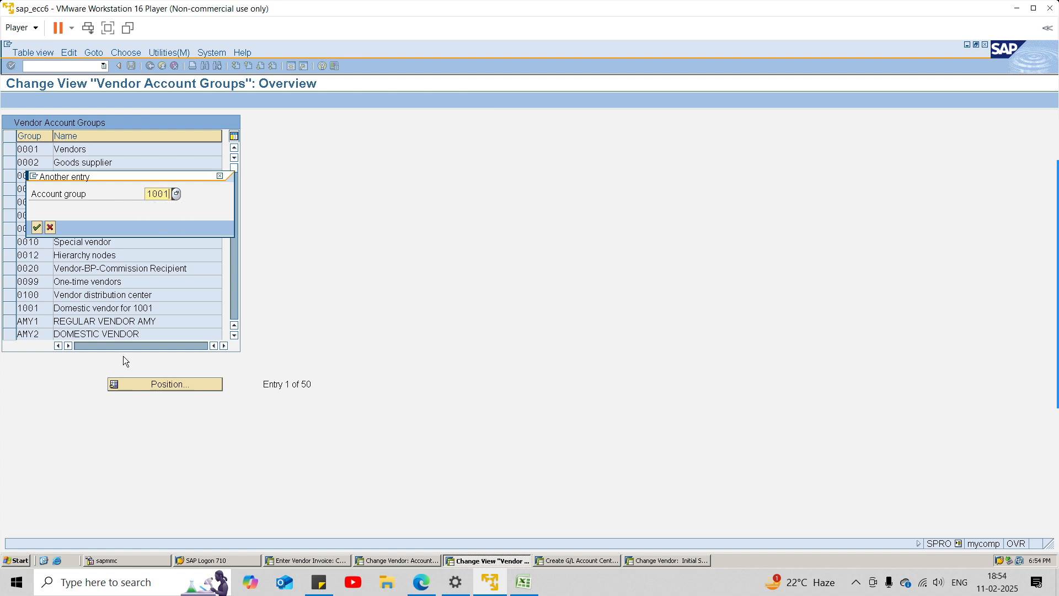
pyautogui.press('Return')
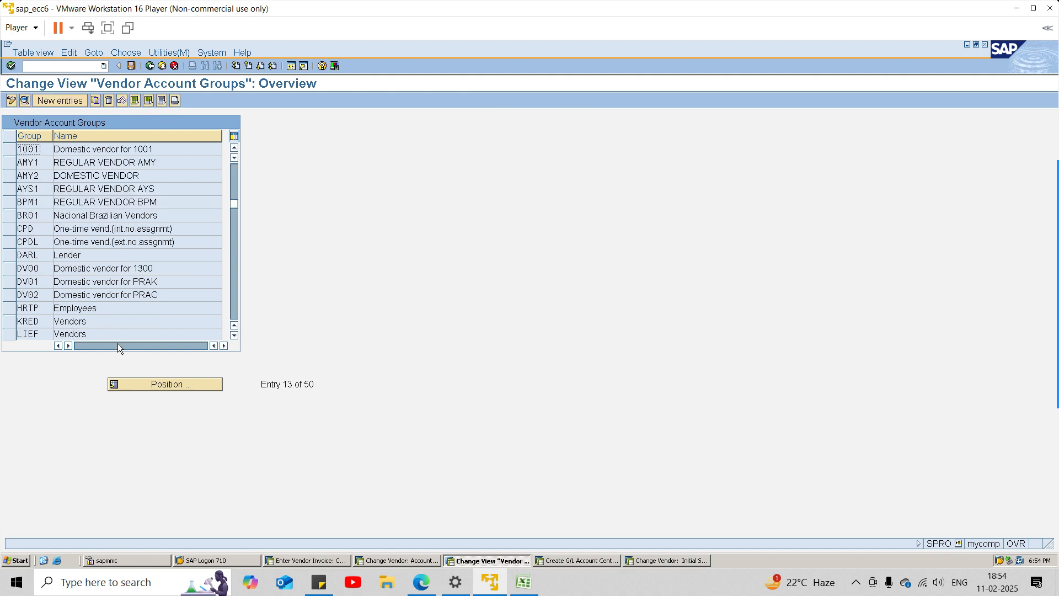
pyautogui.click(122, 148)
pyautogui.doubleClick(122, 148)
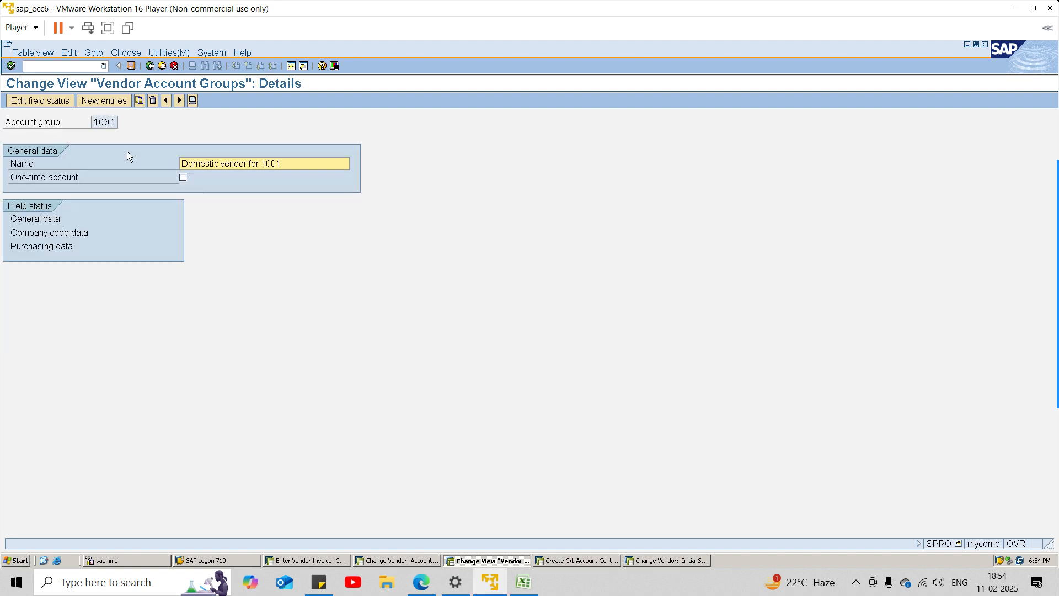
# In the group's company code data field status, make Interest calculation a required entry under Account management and save
pyautogui.doubleClick(66, 233)
pyautogui.doubleClick(71, 204)
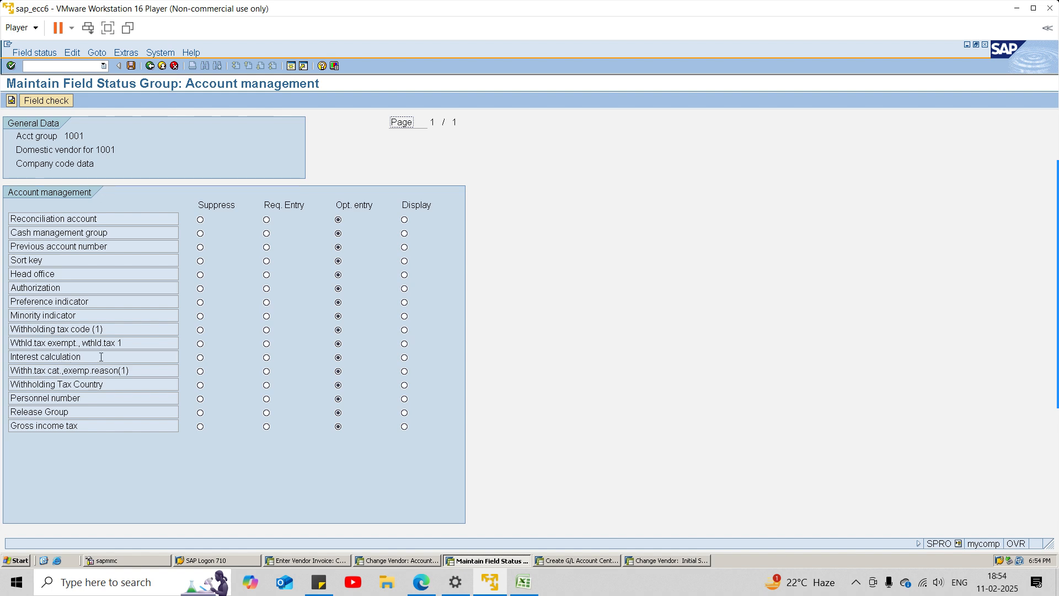
pyautogui.click(267, 358)
pyautogui.click(131, 65)
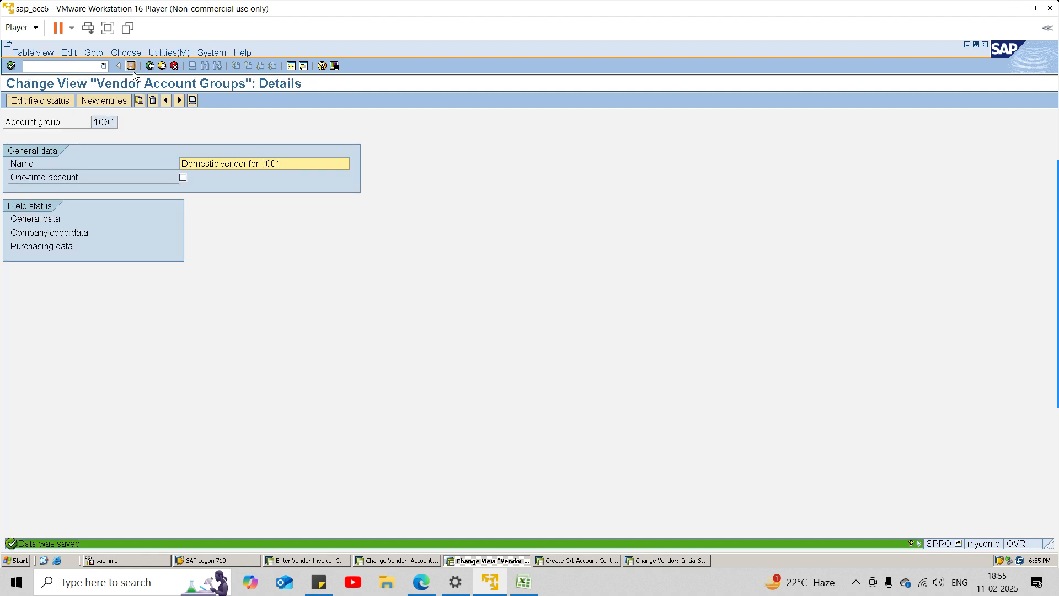
# Return to the session changing the vendor's accounting information
pyautogui.click(422, 561)
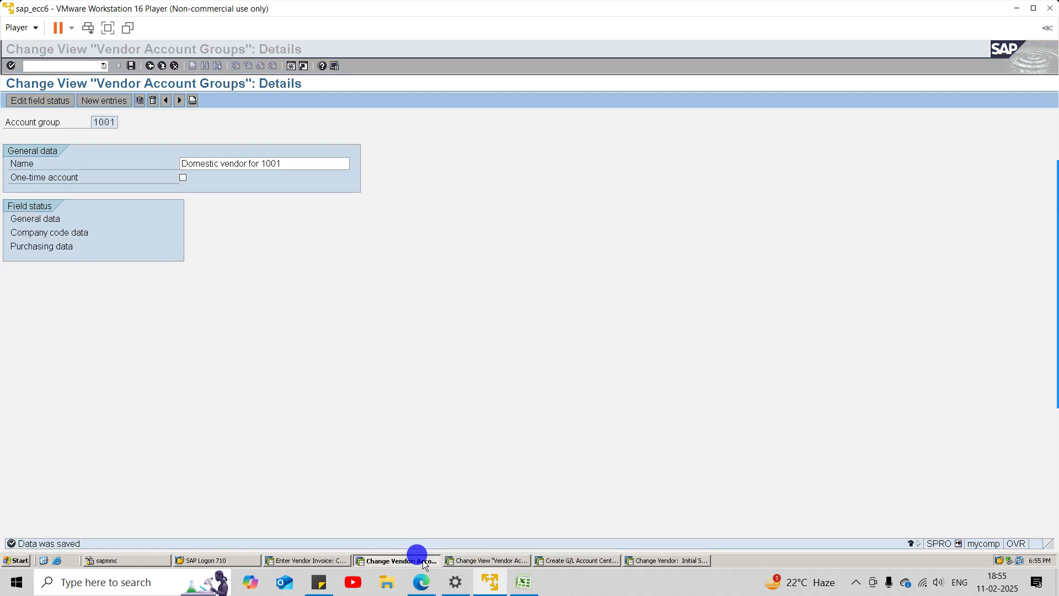